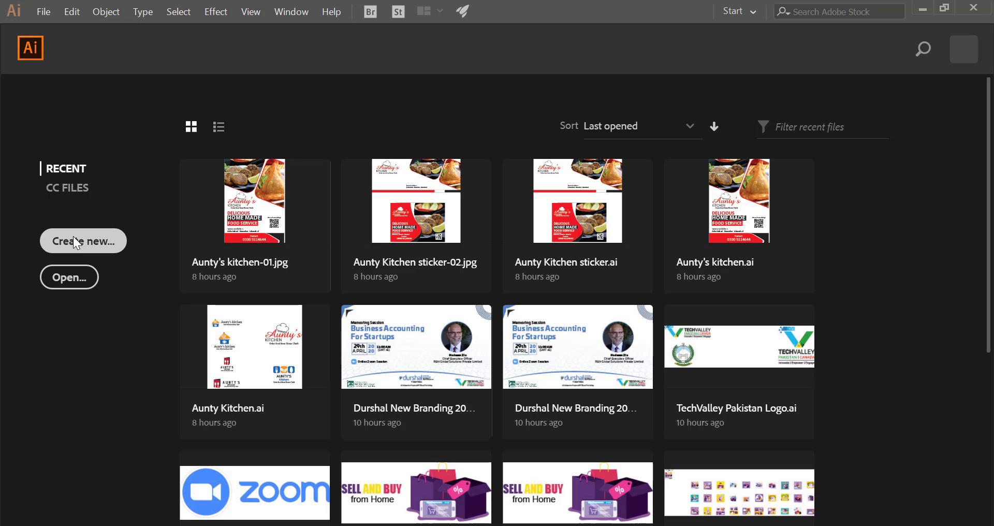
# Start a new document setup, show the blank Print presets and name the document Class No 2
pyautogui.click(73, 236)
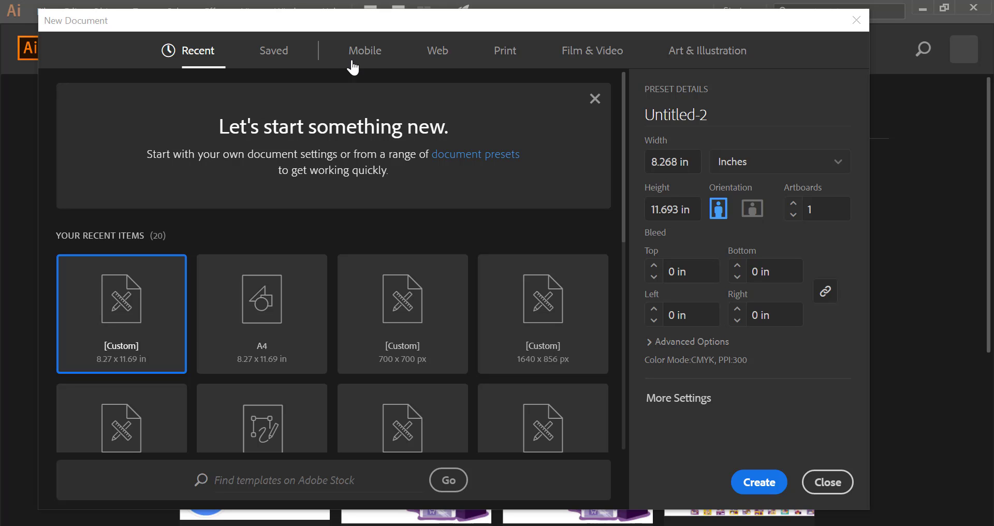
pyautogui.moveTo(358, 15); pyautogui.dragTo(380, 31)
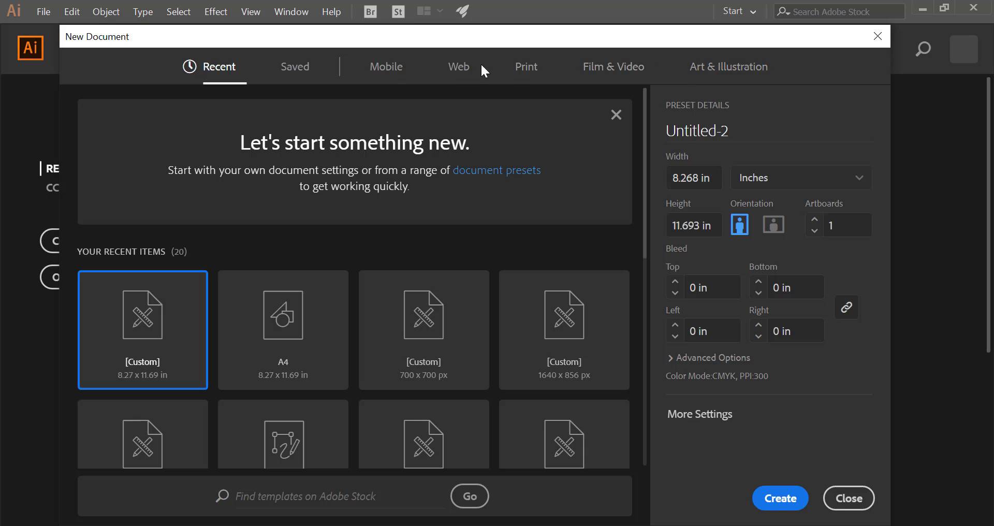
pyautogui.click(382, 73)
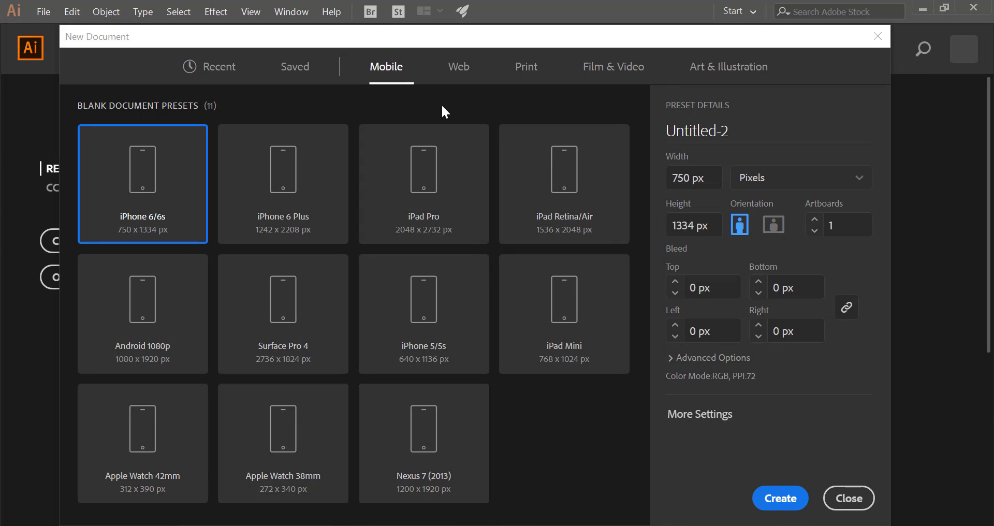
pyautogui.click(522, 76)
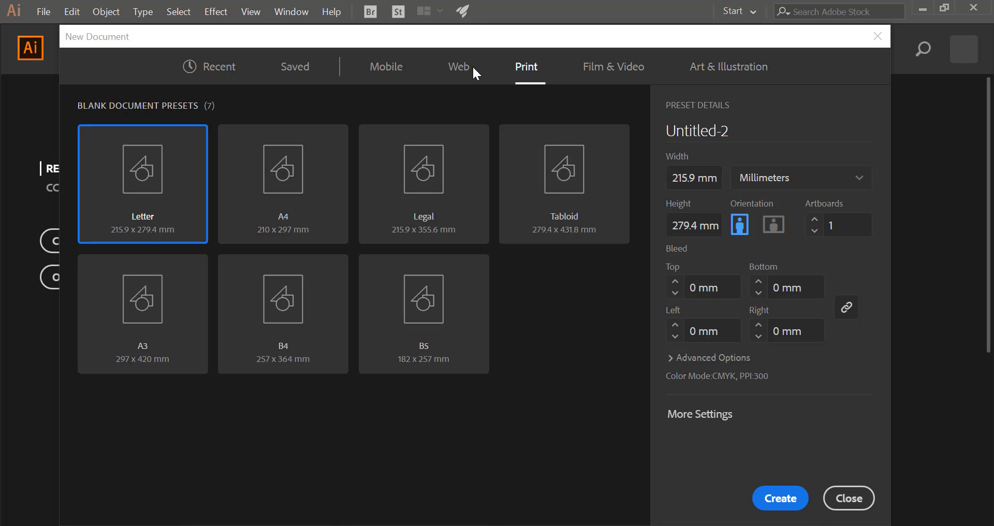
pyautogui.click(734, 131)
pyautogui.moveTo(735, 130); pyautogui.dragTo(665, 130)
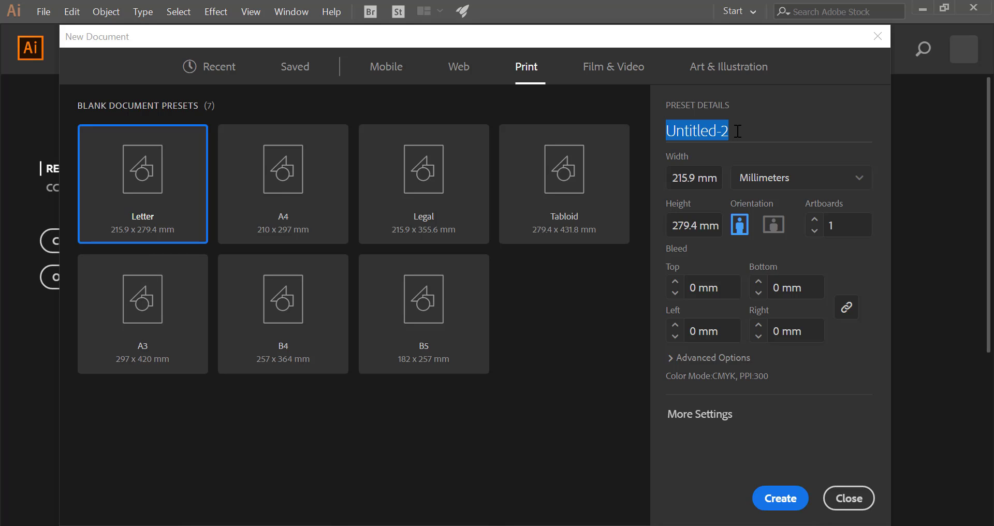
pyautogui.write('C')
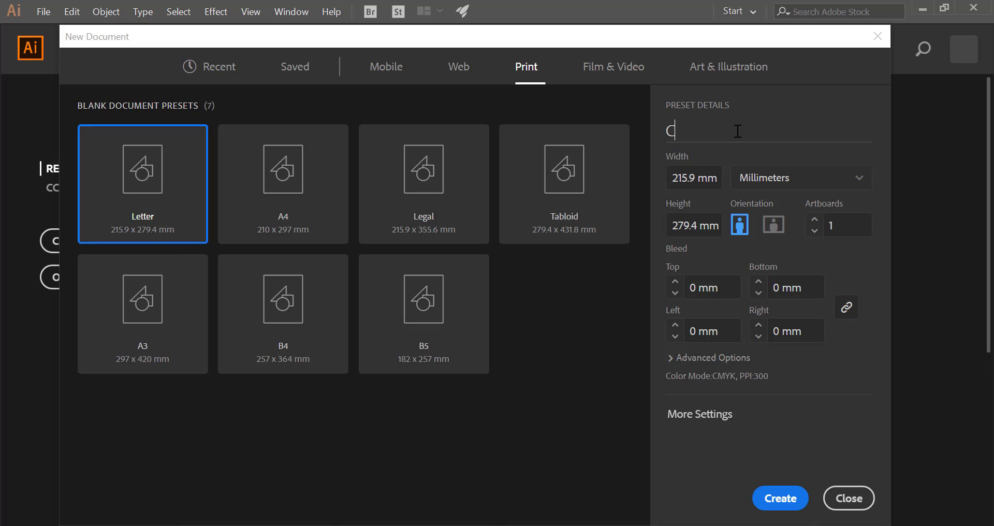
pyautogui.write('lass No 2')
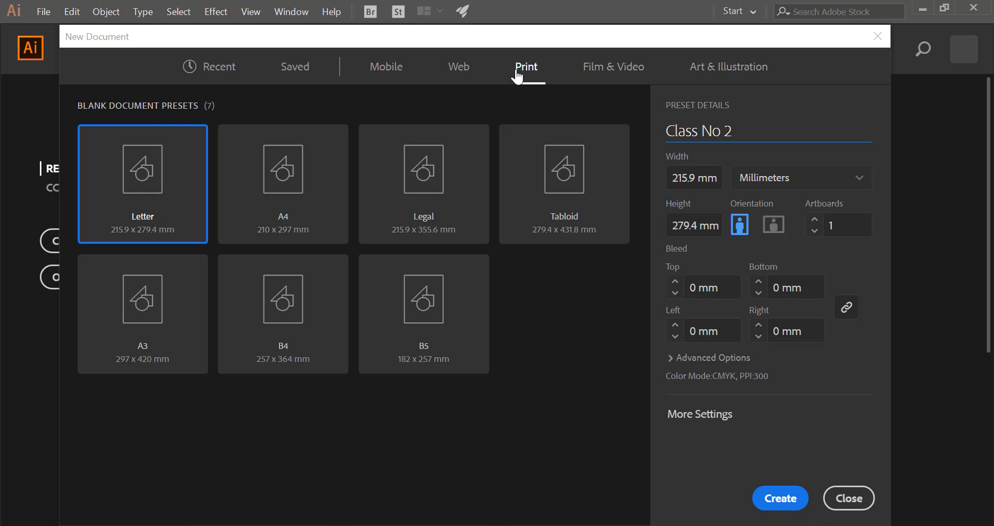
# Choose the Letter preset, set the units to inches and try landscape before returning to portrait orientation
pyautogui.click(154, 206)
pyautogui.click(749, 180)
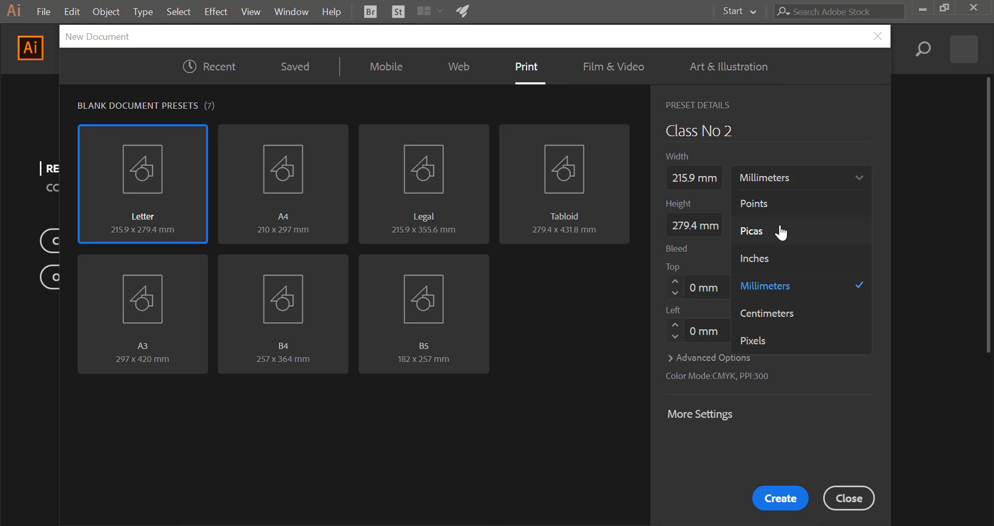
pyautogui.click(778, 268)
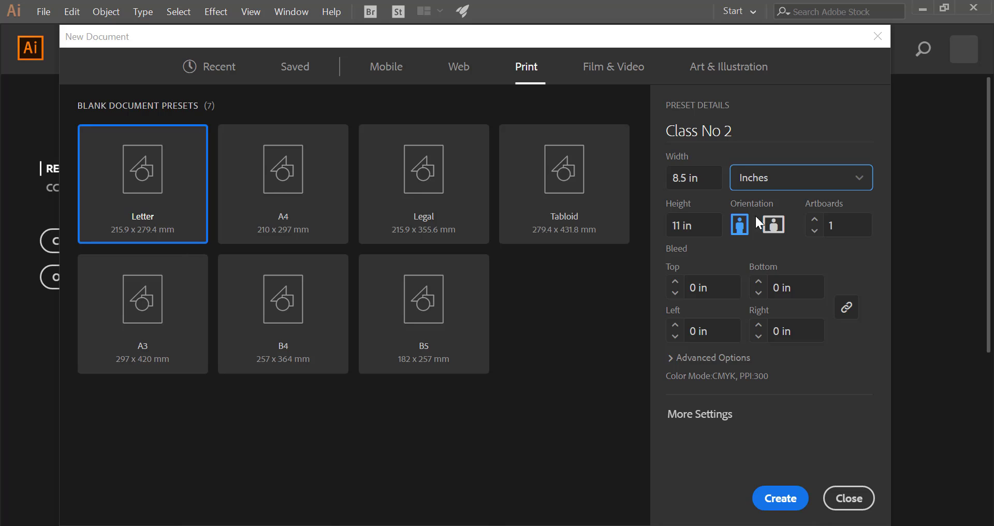
pyautogui.click(778, 231)
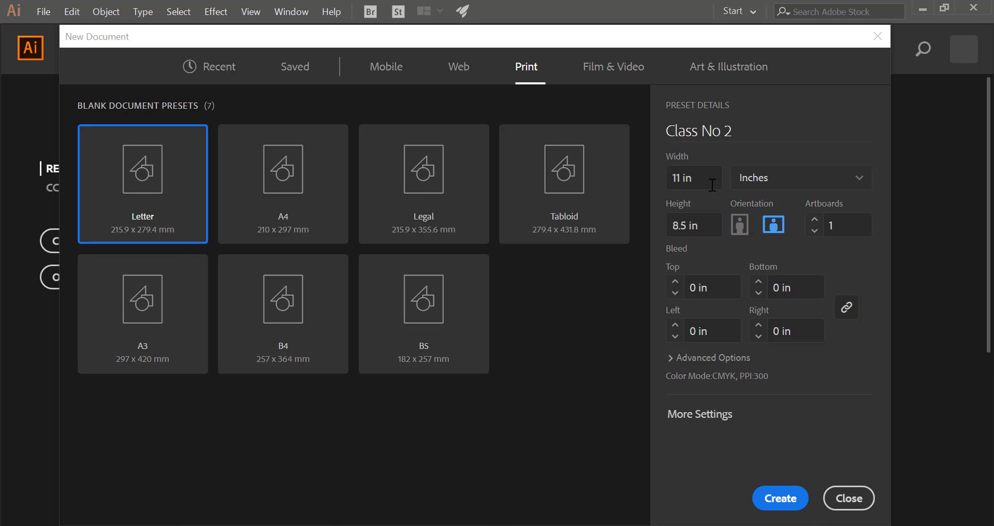
pyautogui.click(740, 228)
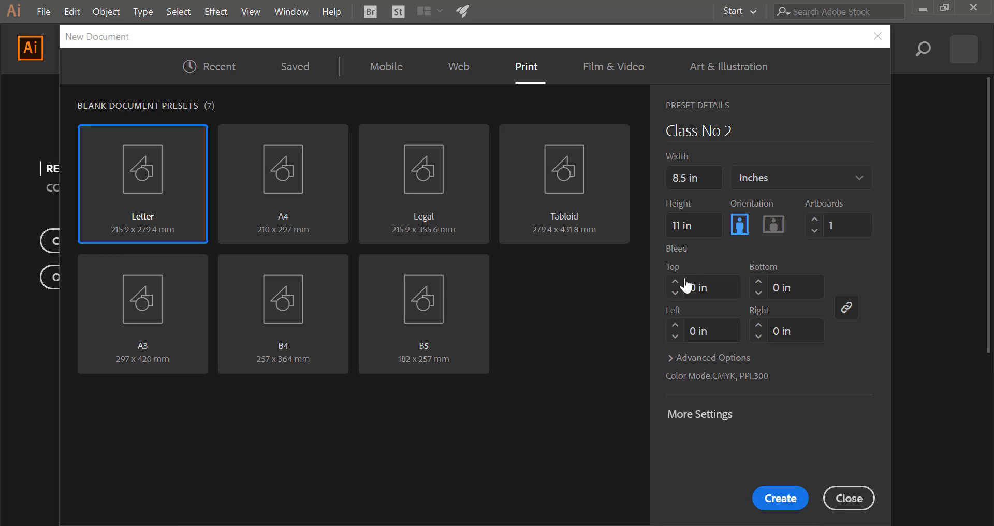
# Examine the raster effects resolution choices in the advanced document options, and dismiss the new document setup
pyautogui.click(684, 363)
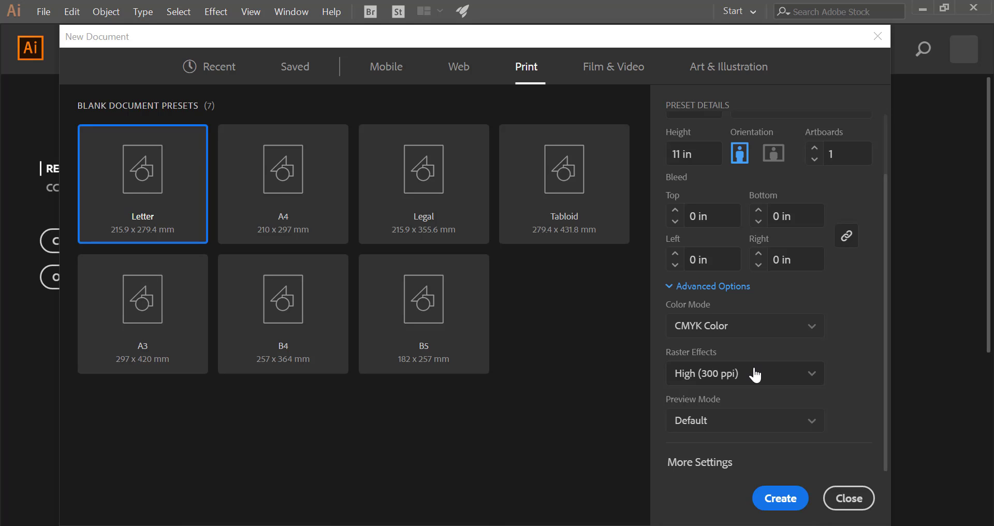
pyautogui.click(725, 384)
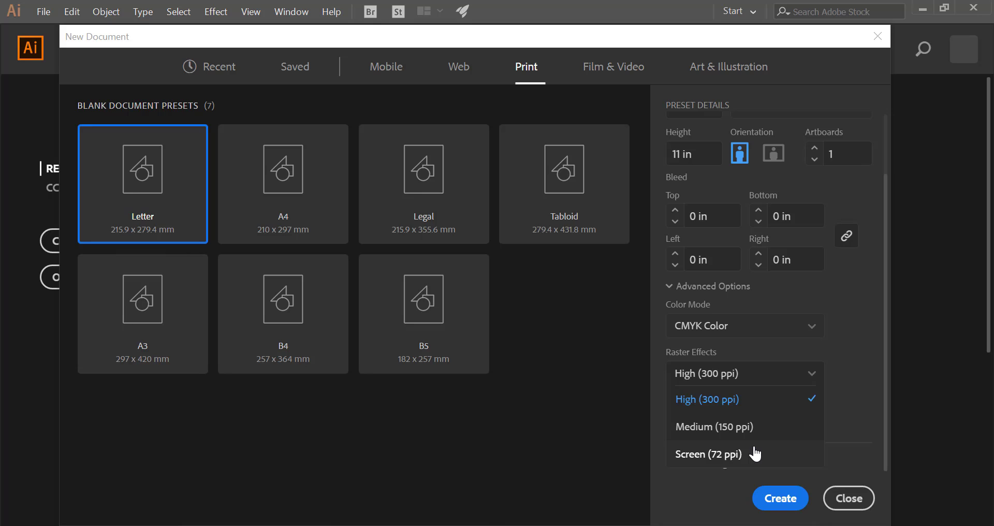
pyautogui.click(813, 373)
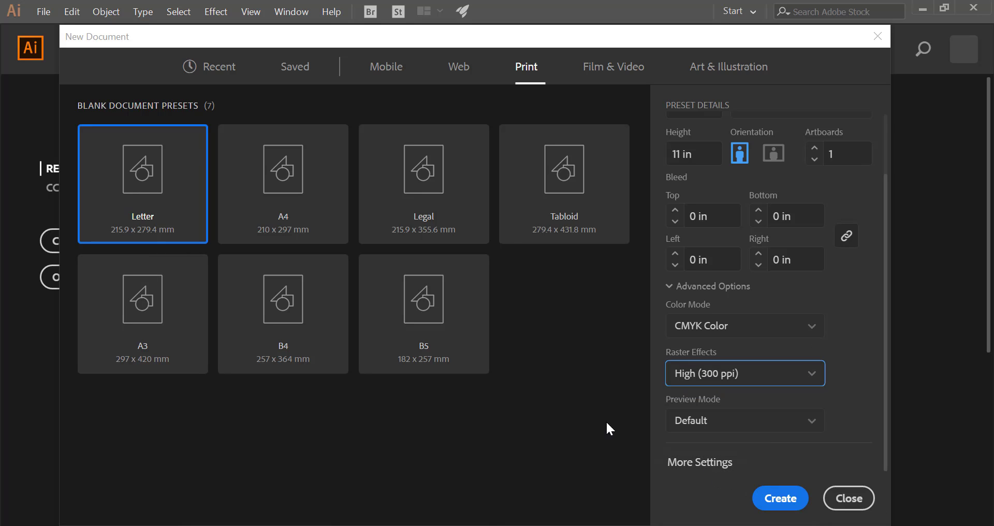
pyautogui.moveTo(548, 44); pyautogui.dragTo(574, 37)
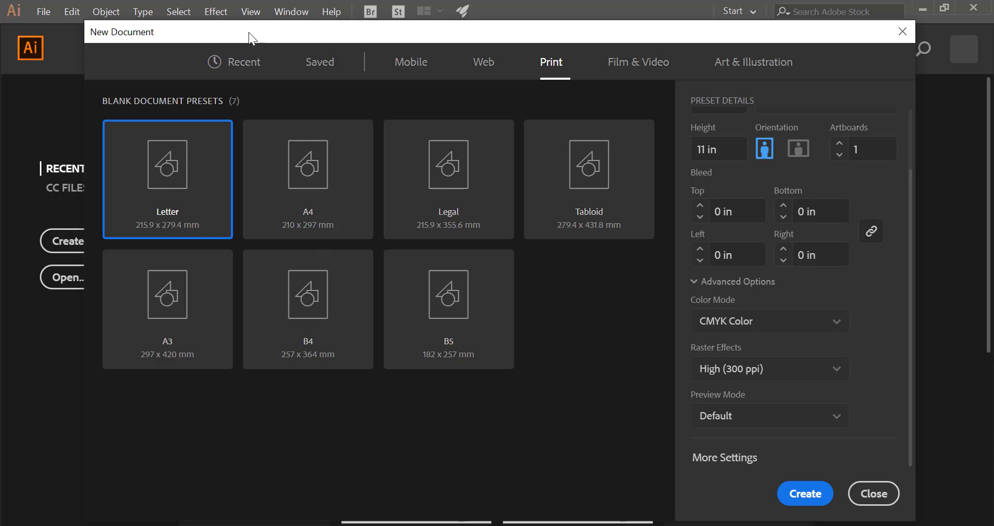
pyautogui.moveTo(248, 32); pyautogui.dragTo(301, 28)
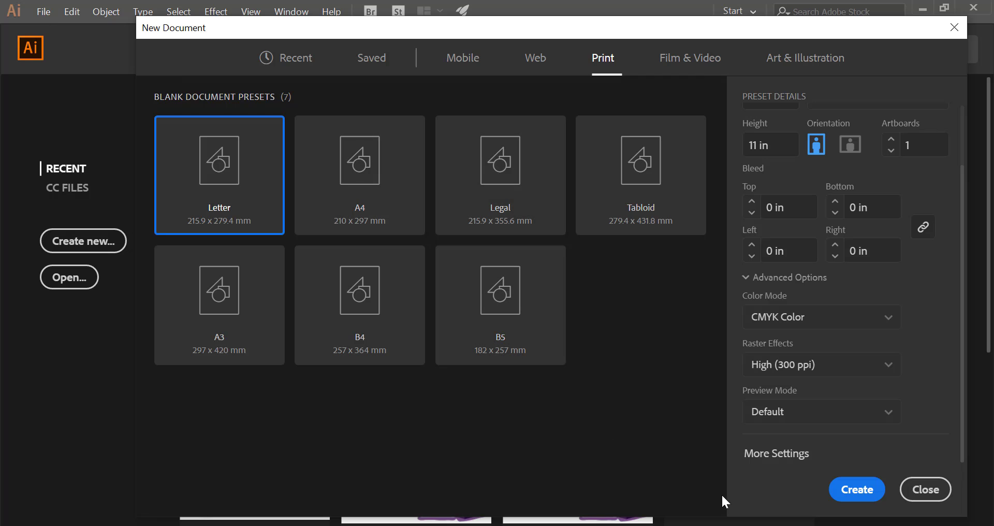
pyautogui.click(926, 490)
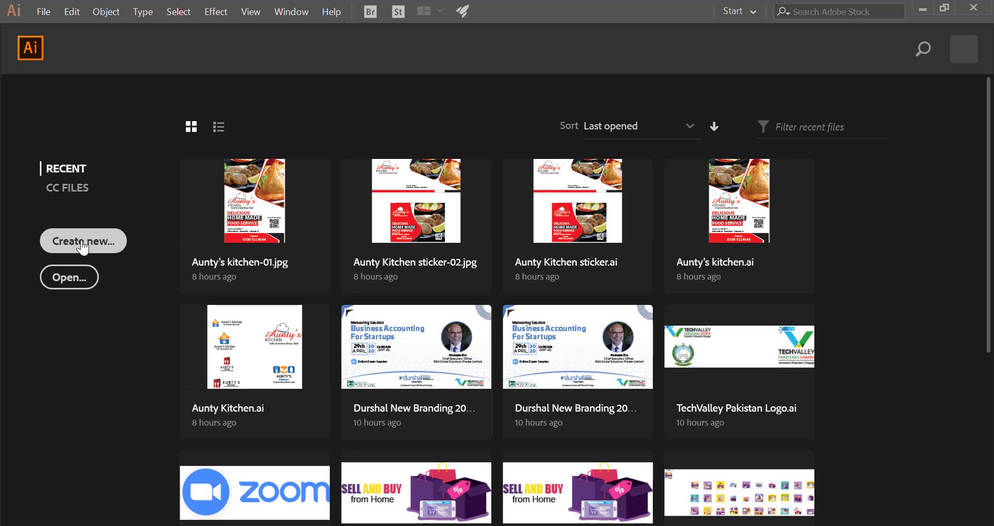
pyautogui.click(45, 10)
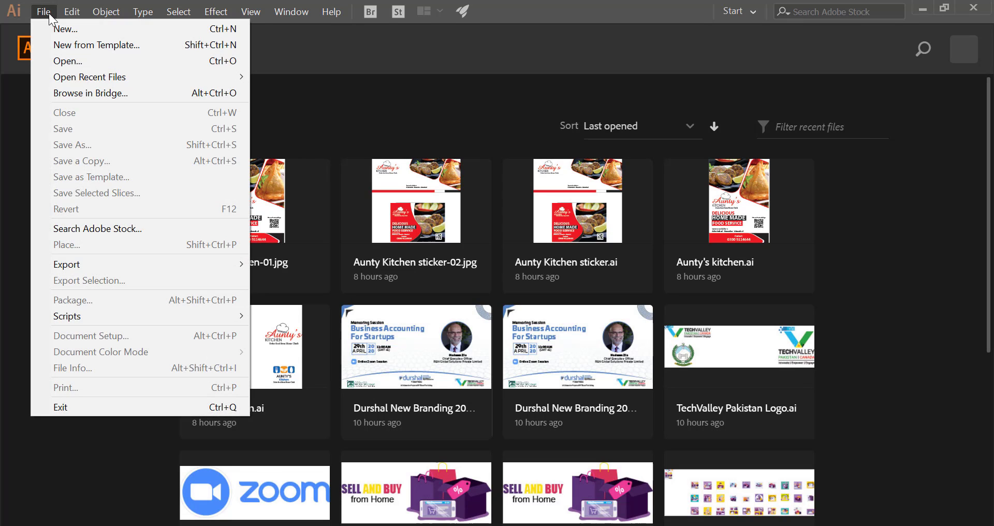
pyautogui.click(89, 30)
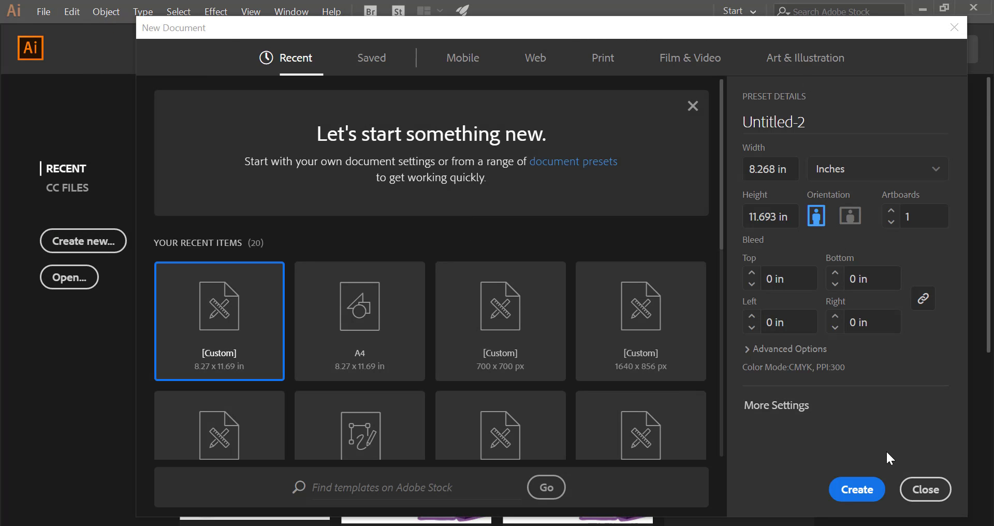
pyautogui.click(907, 489)
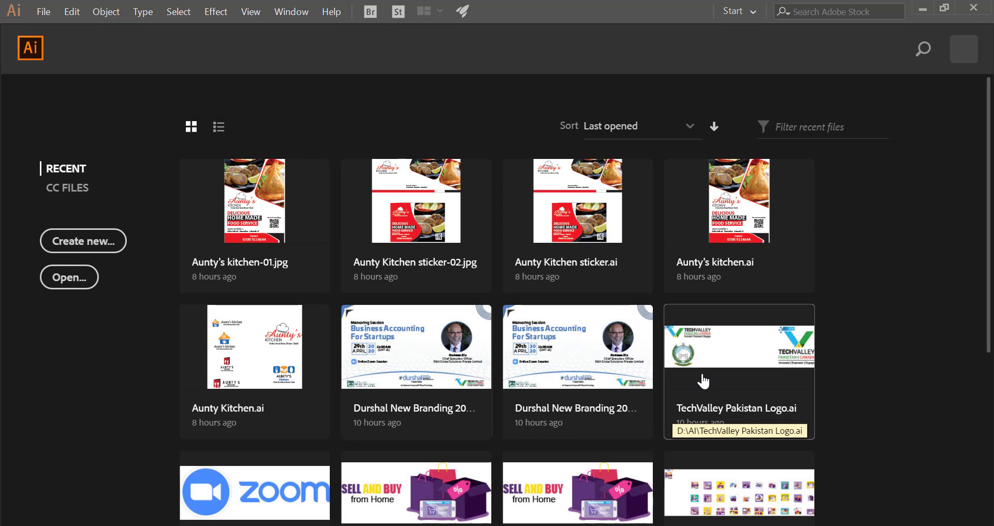
pyautogui.hotkey('ctrl', 'n')
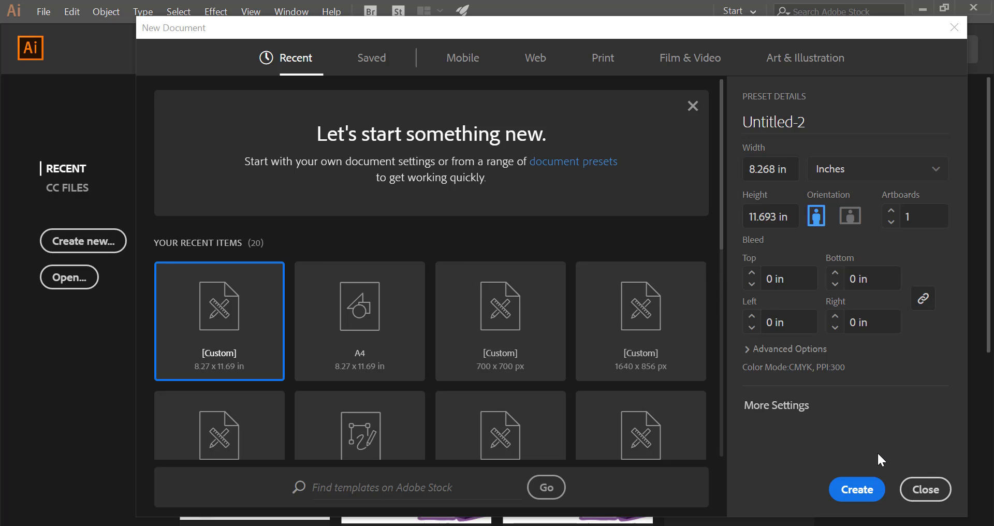
pyautogui.click(928, 489)
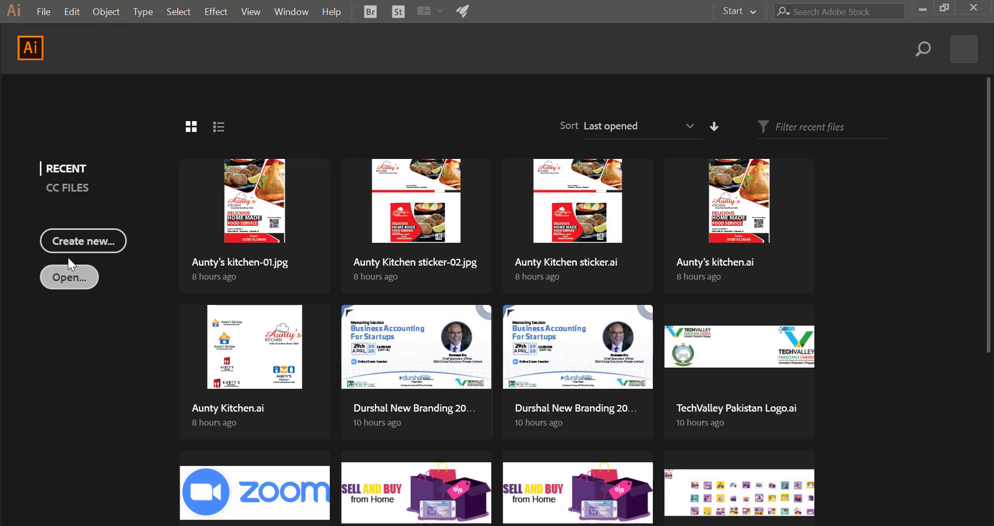
# Browse the existing design files in the AI folder on New Volume (D:) and cancel opening a file
pyautogui.click(72, 277)
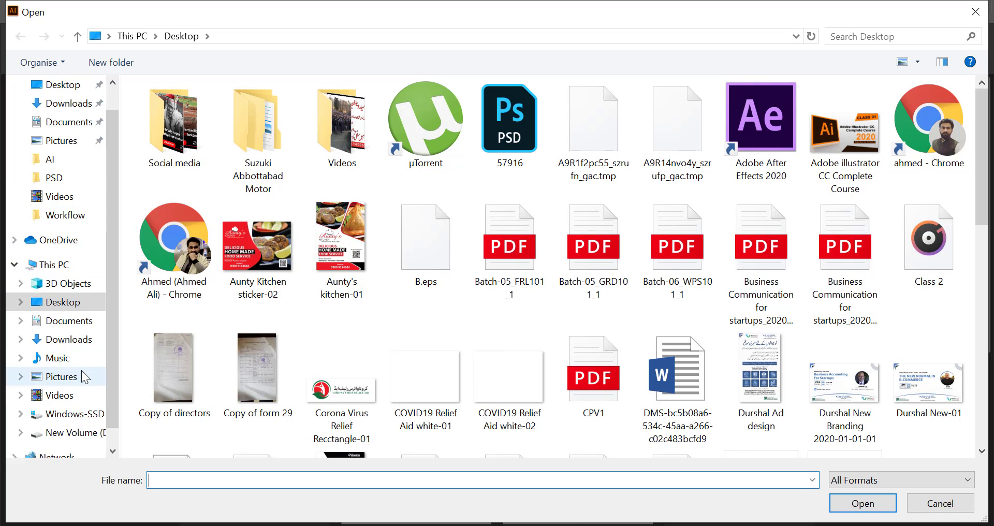
pyautogui.click(71, 433)
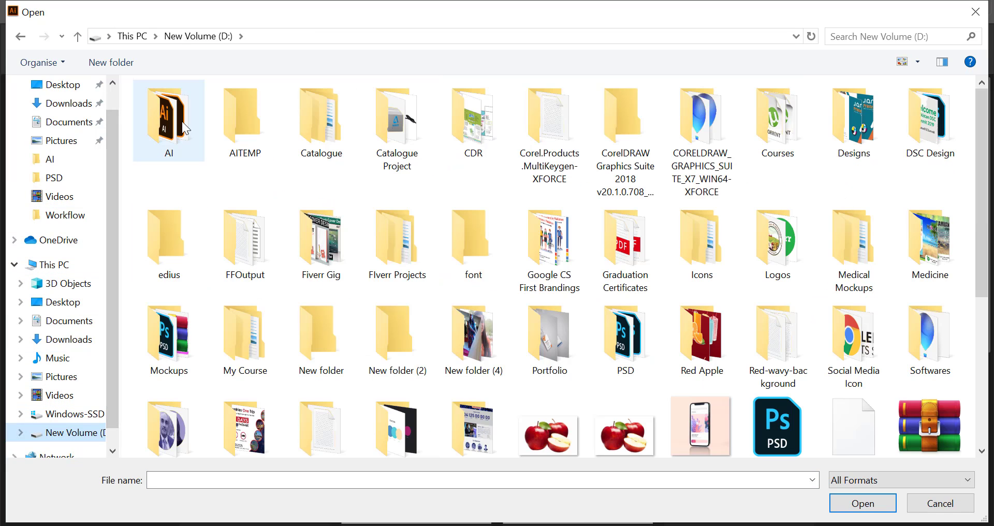
pyautogui.doubleClick(182, 121)
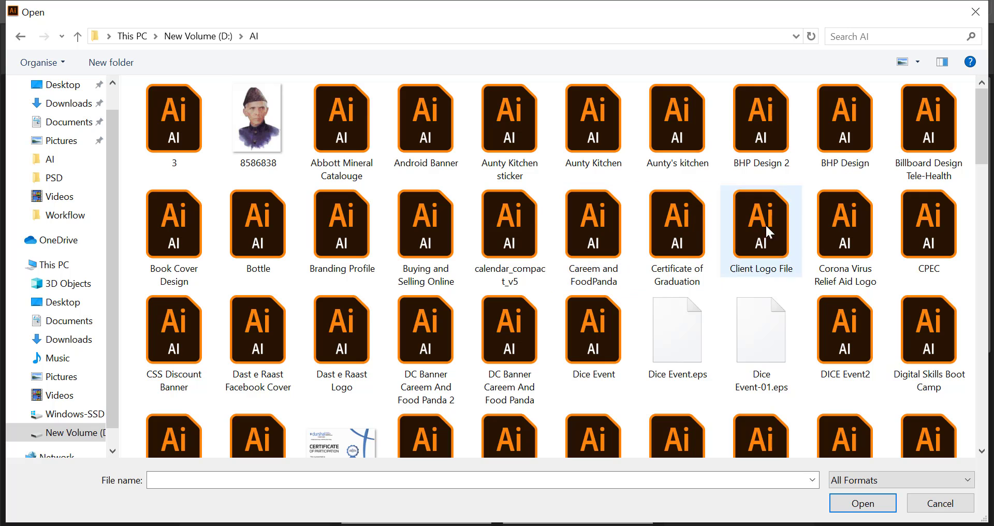
pyautogui.scroll(-10, 511, 280)
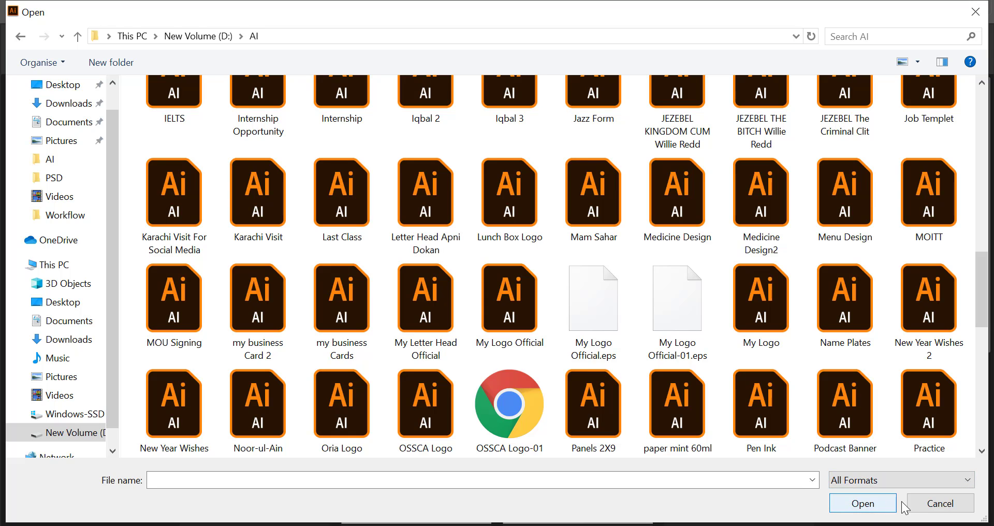
pyautogui.click(939, 509)
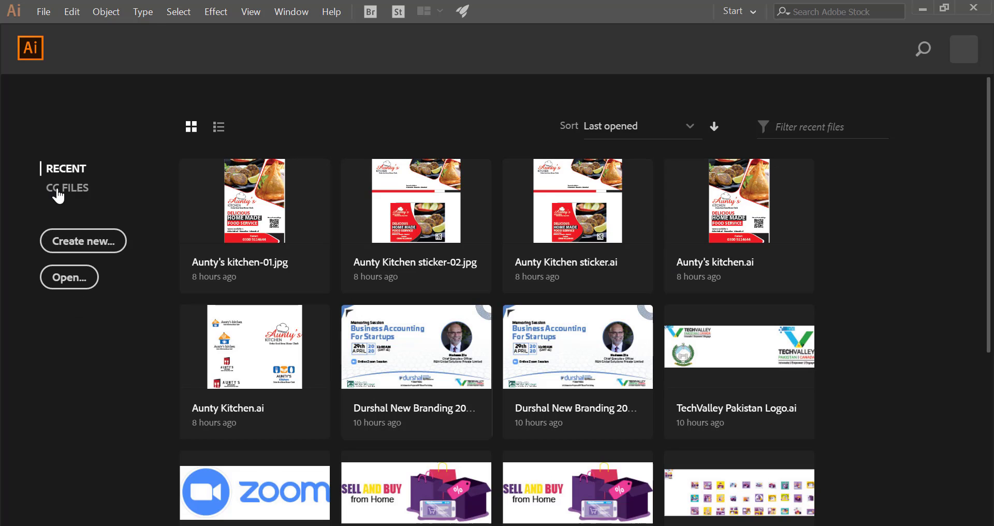
pyautogui.click(47, 12)
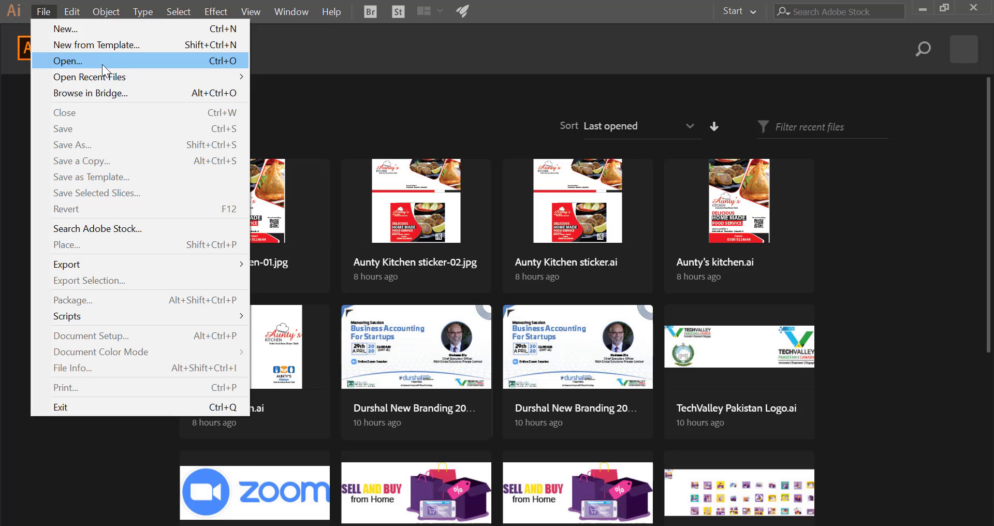
pyautogui.click(101, 65)
pyautogui.click(975, 11)
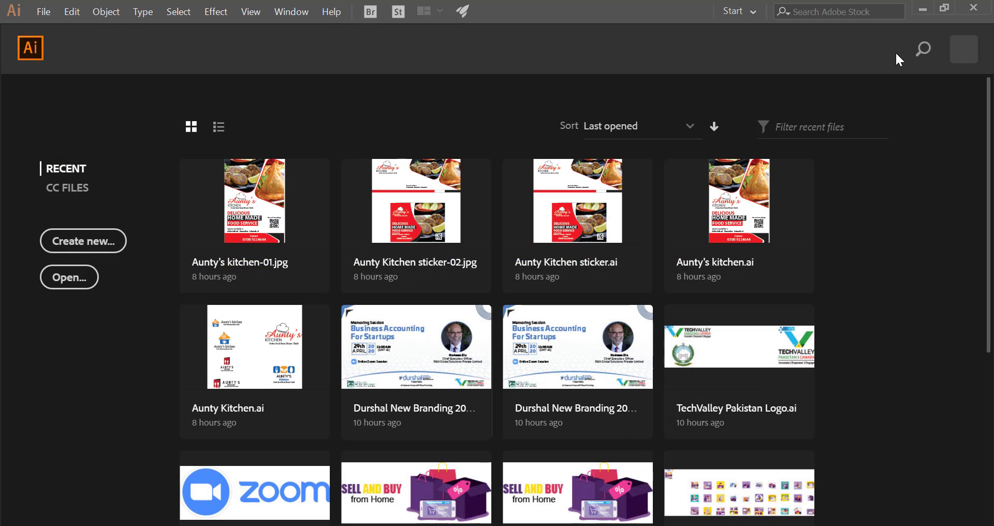
pyautogui.hotkey('ctrl', 'o')
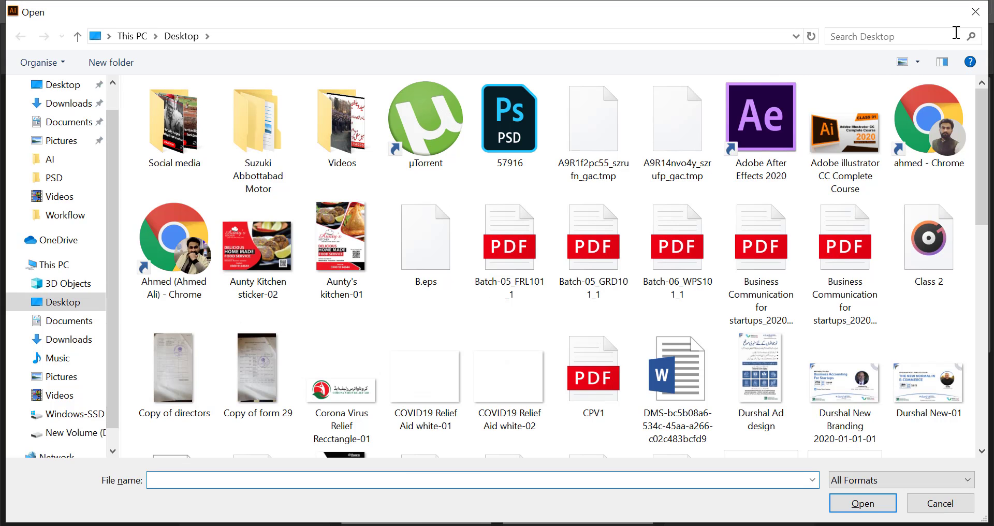
pyautogui.click(979, 16)
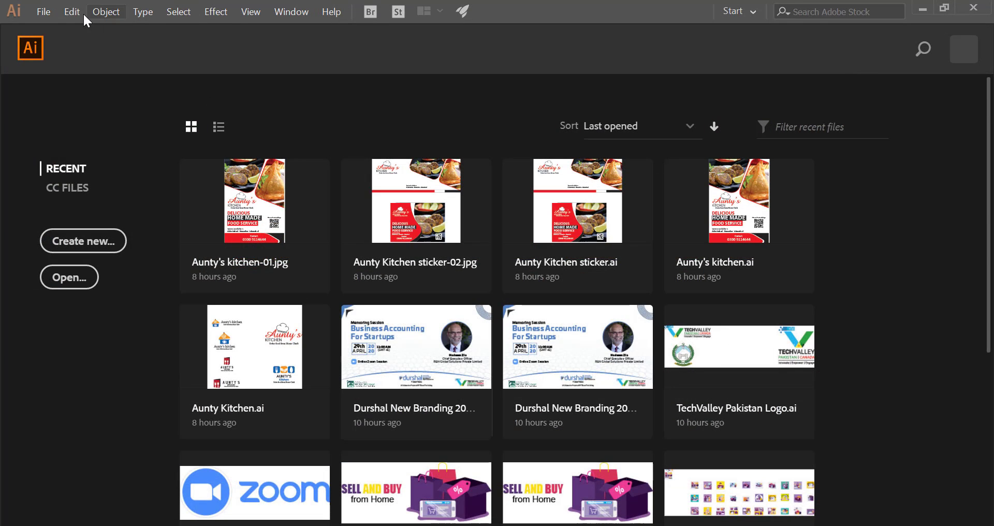
# Create a new document from the recent A4 preset and close the floating Character panel
pyautogui.click(83, 241)
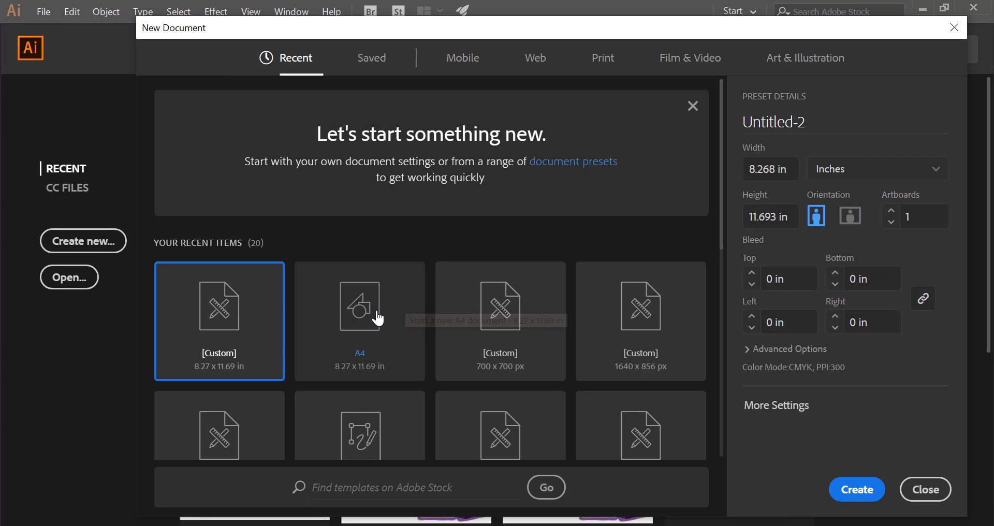
pyautogui.click(378, 316)
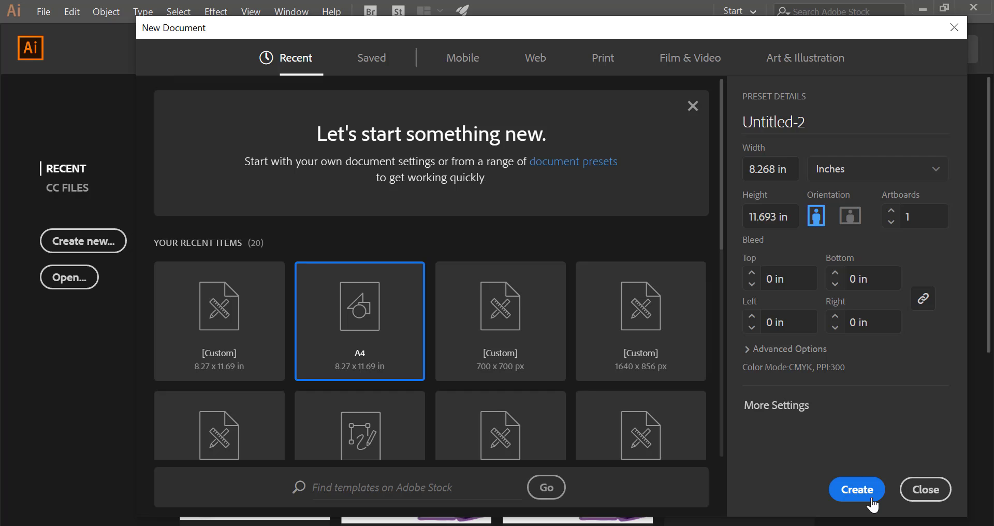
pyautogui.click(857, 495)
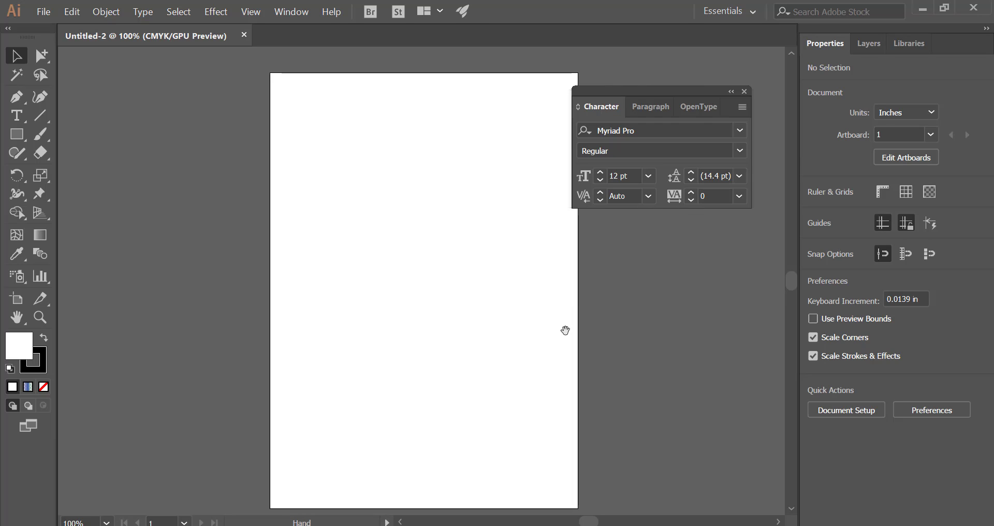
pyautogui.click(745, 91)
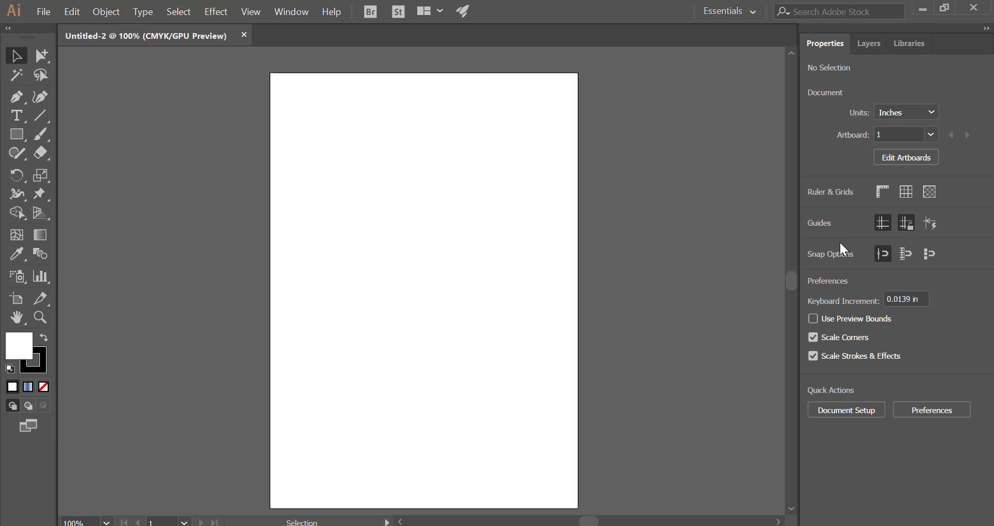
# Switch the workspace to Essentials Classic
pyautogui.press('space')
pyautogui.moveTo(610, 310); pyautogui.dragTo(607, 302)
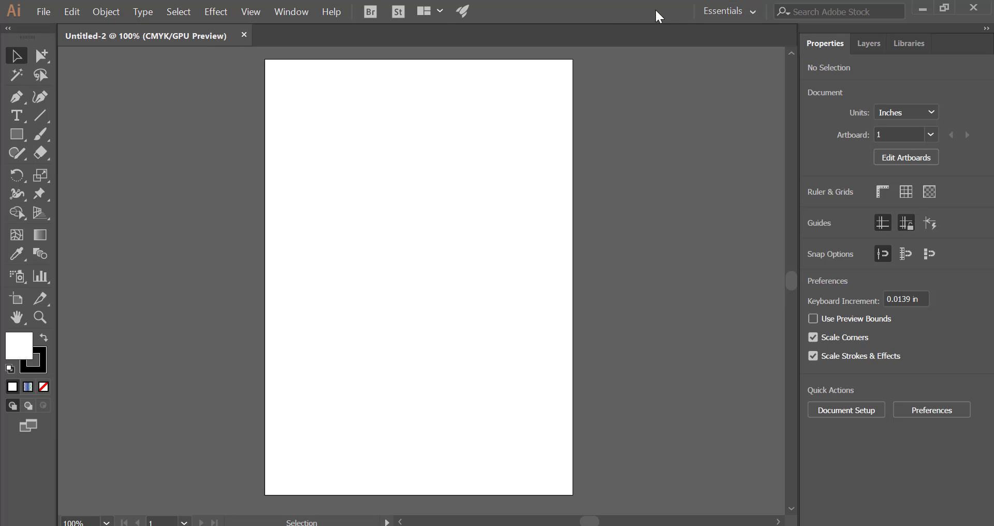
pyautogui.click(750, 16)
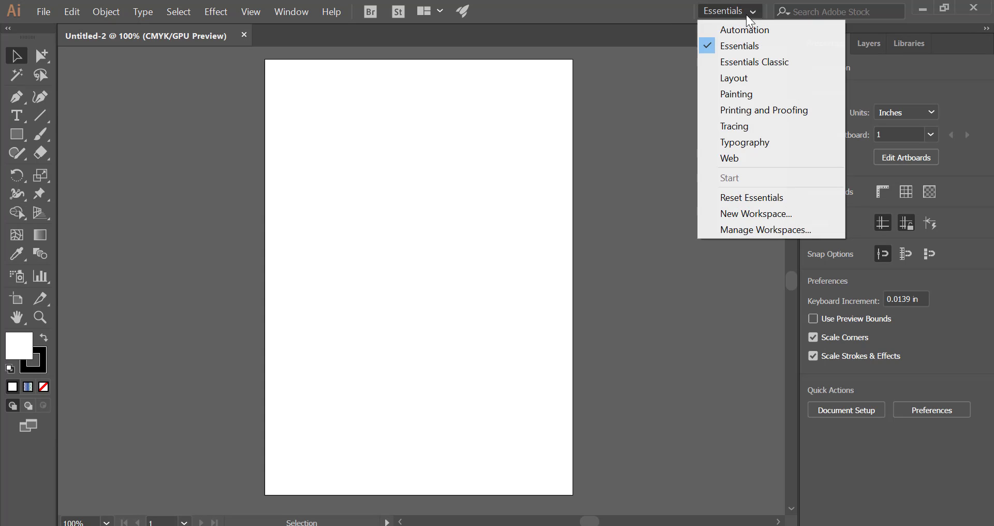
pyautogui.click(743, 63)
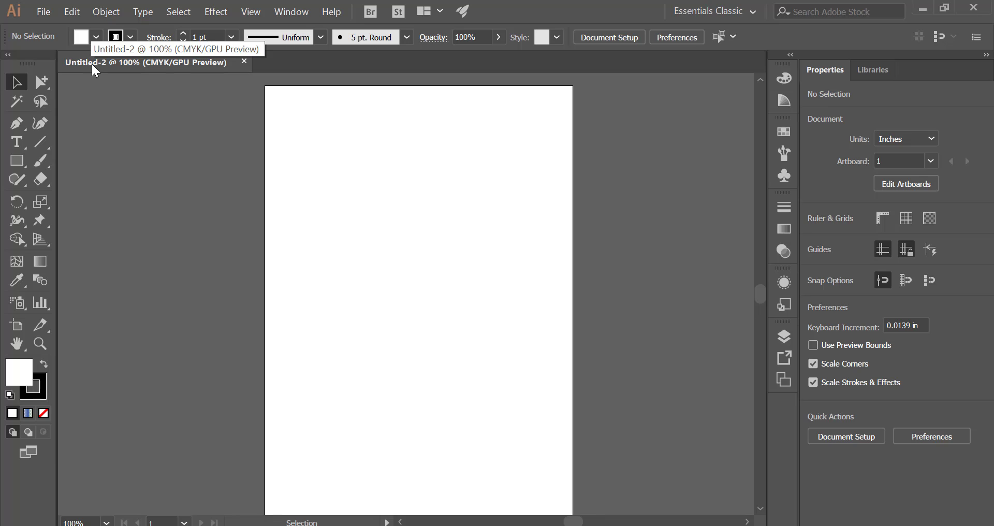
# Close the untitled document and create a new portrait A4 document in inches named Class 2
pyautogui.click(245, 62)
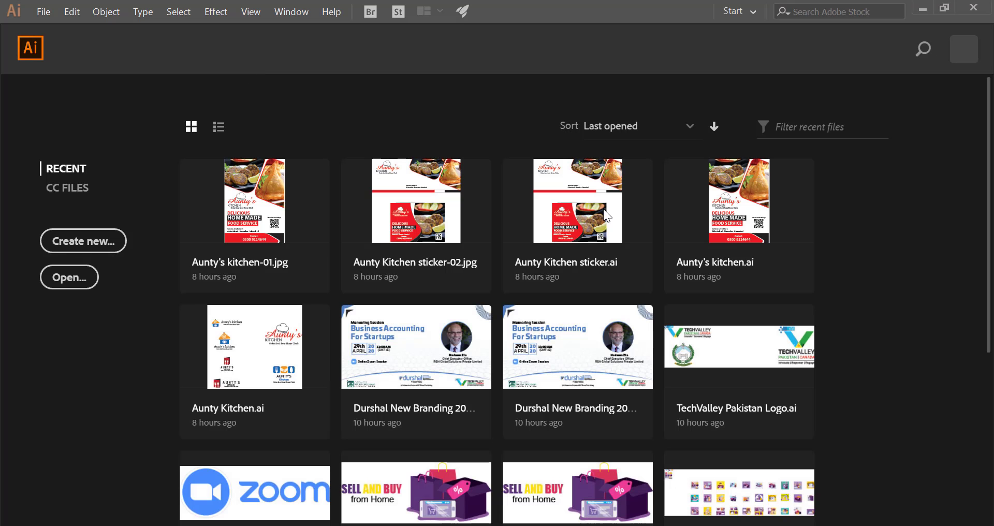
pyautogui.hotkey('ctrl', 'n')
pyautogui.moveTo(821, 127); pyautogui.dragTo(721, 127)
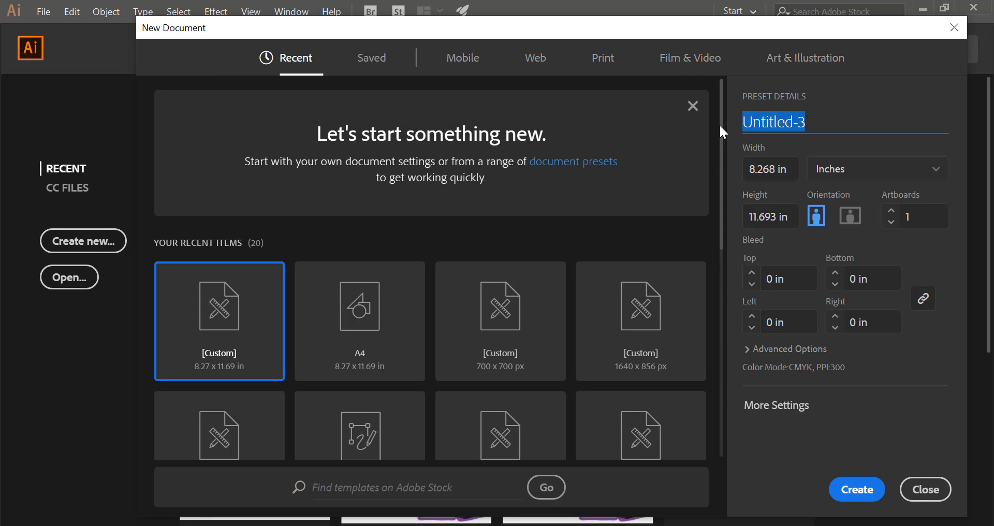
pyautogui.write('Cla')
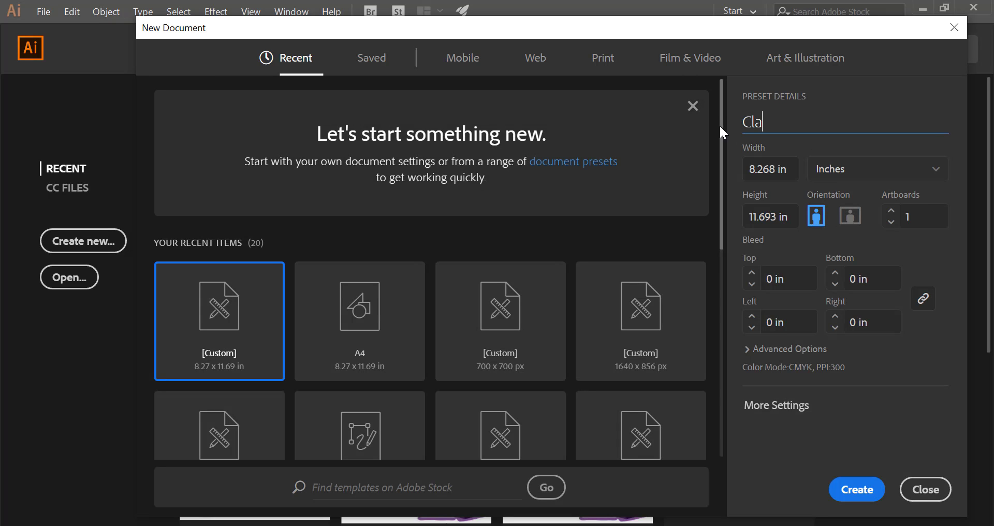
pyautogui.write('ss 2')
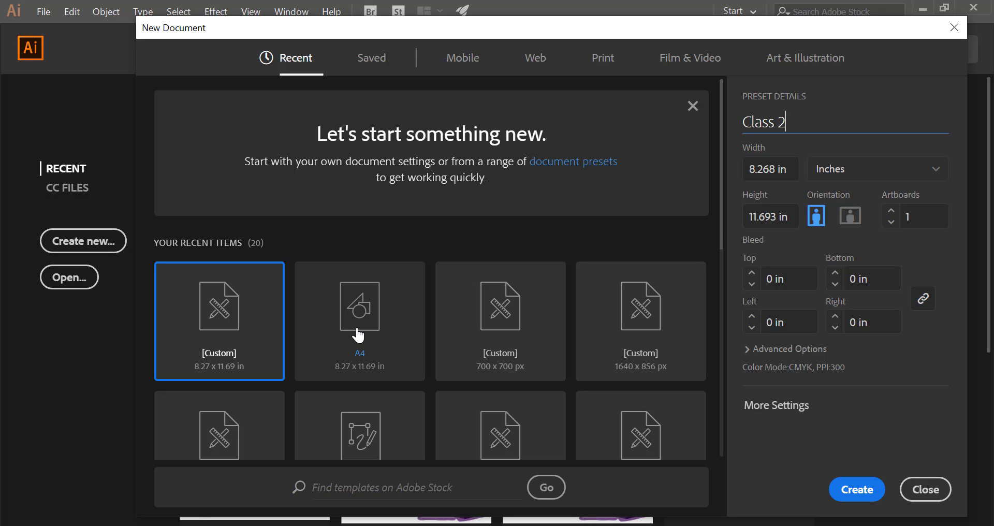
pyautogui.click(376, 341)
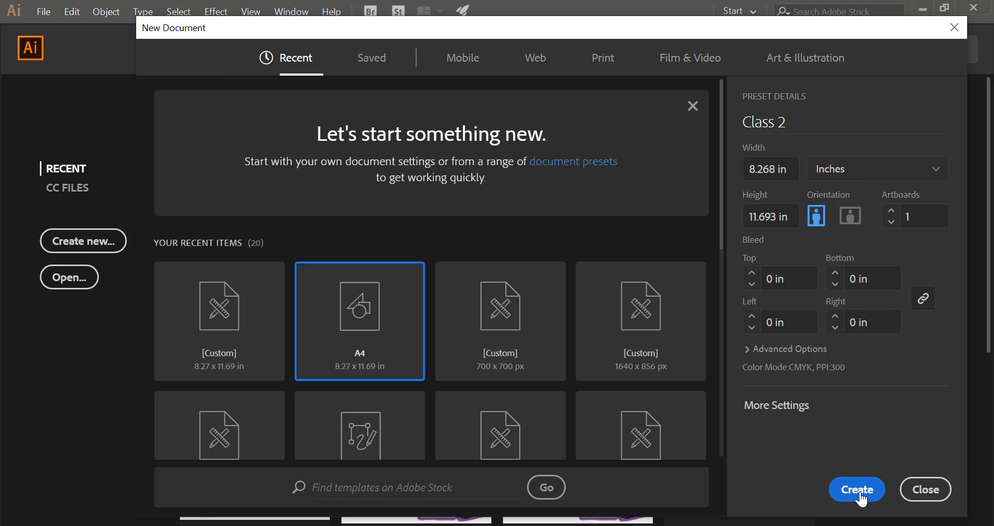
pyautogui.click(832, 496)
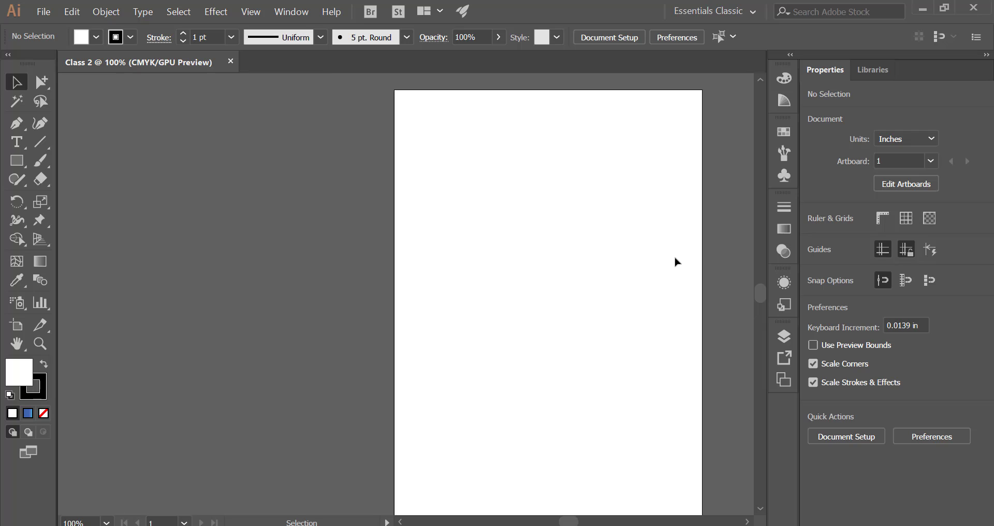
# Detach the Properties and Libraries panels from the dock and close both of them
pyautogui.press('space')
pyautogui.moveTo(682, 247); pyautogui.dragTo(621, 244)
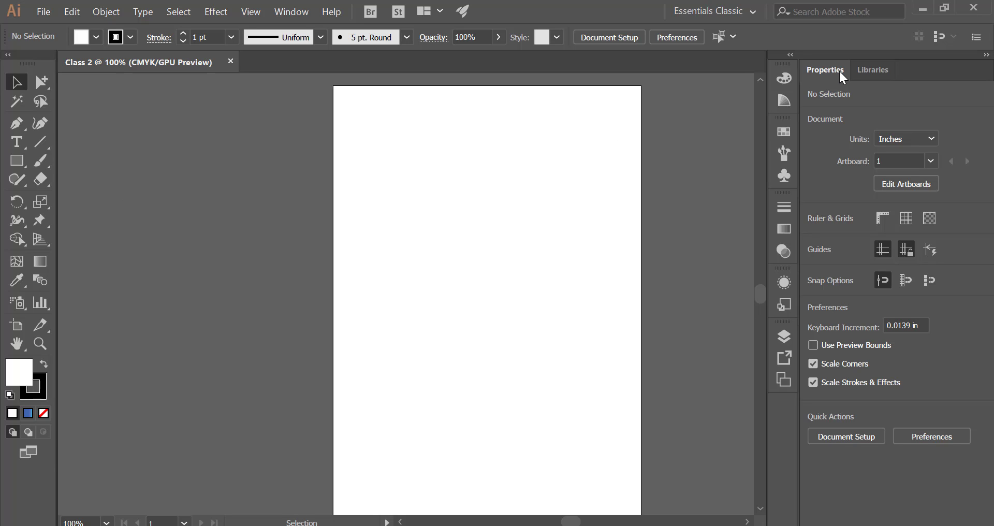
pyautogui.moveTo(843, 78); pyautogui.dragTo(617, 111)
pyautogui.click(765, 95)
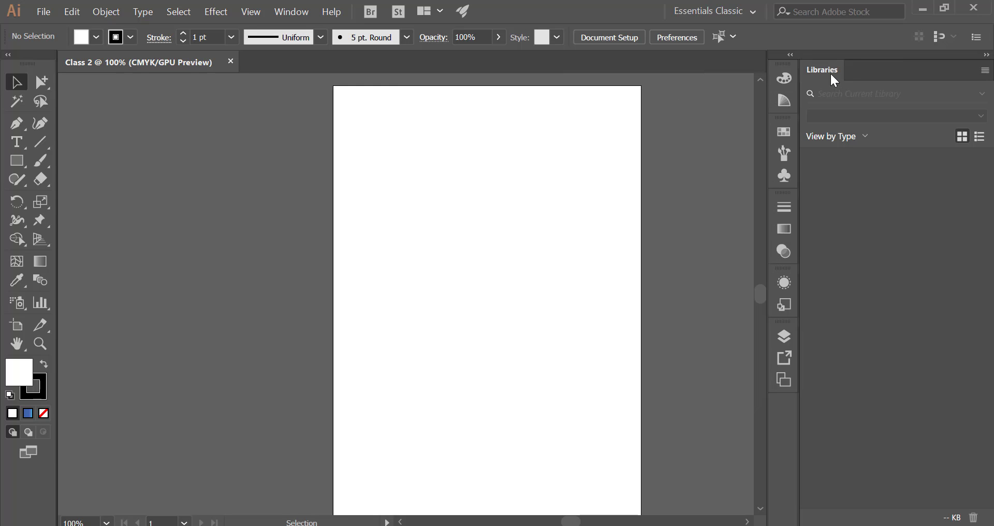
pyautogui.moveTo(834, 71); pyautogui.dragTo(537, 122)
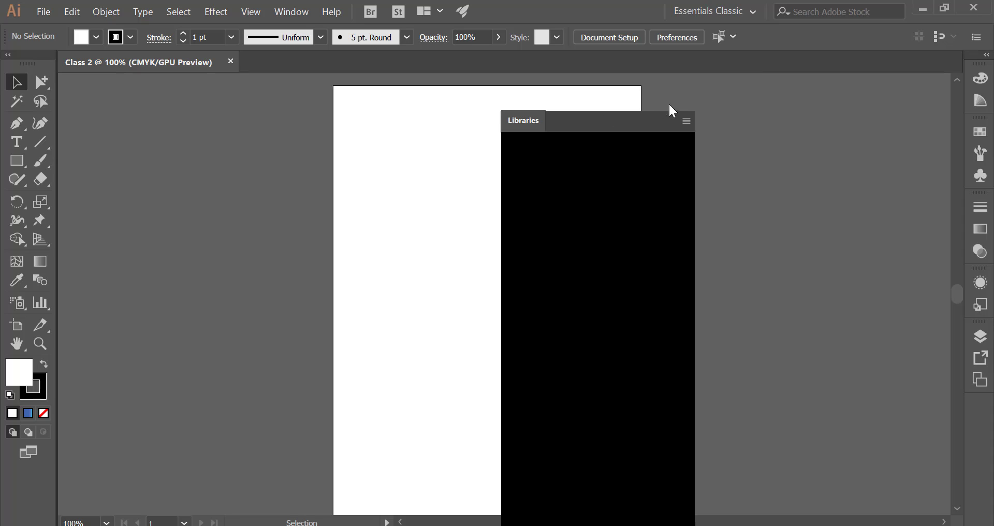
pyautogui.click(690, 106)
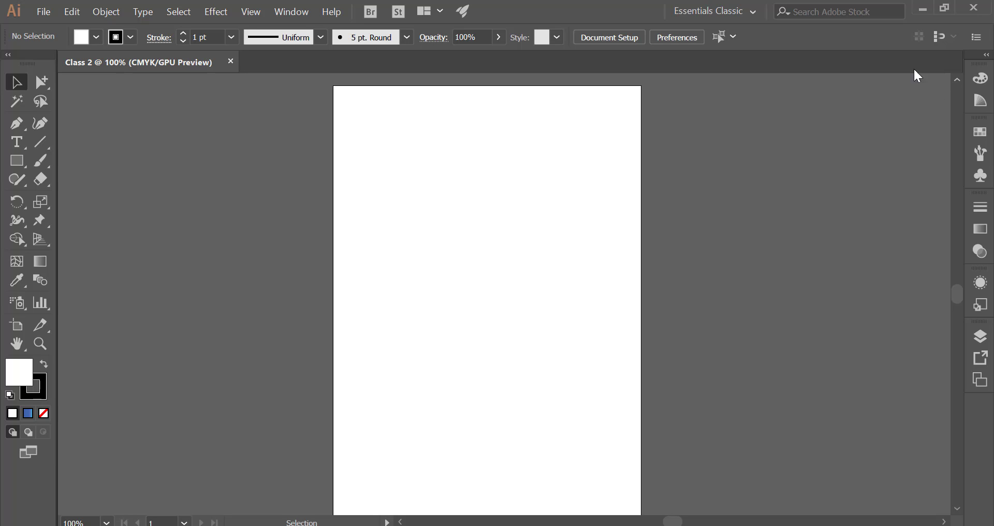
# Switch to the Essentials workspace for comparison and return to Essentials Classic
pyautogui.click(748, 14)
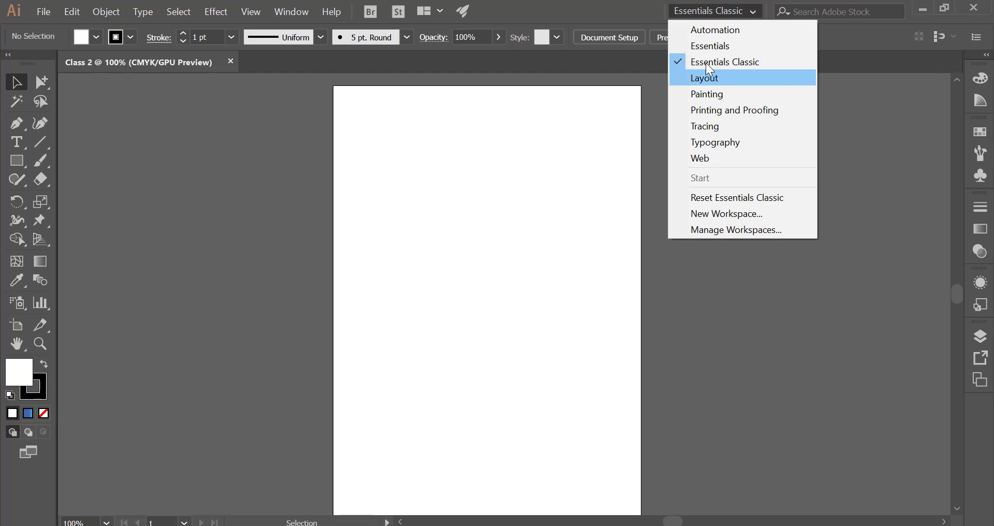
pyautogui.click(693, 45)
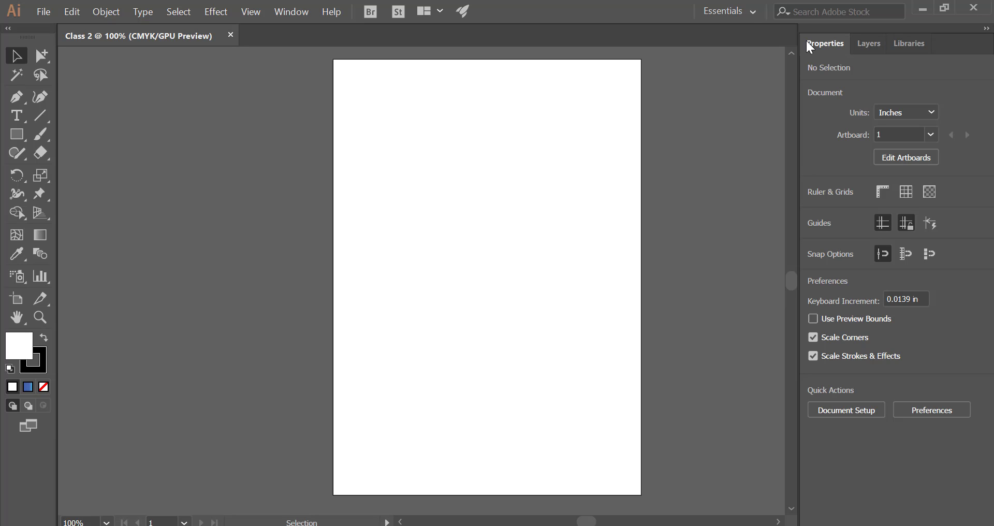
pyautogui.click(745, 11)
pyautogui.click(756, 61)
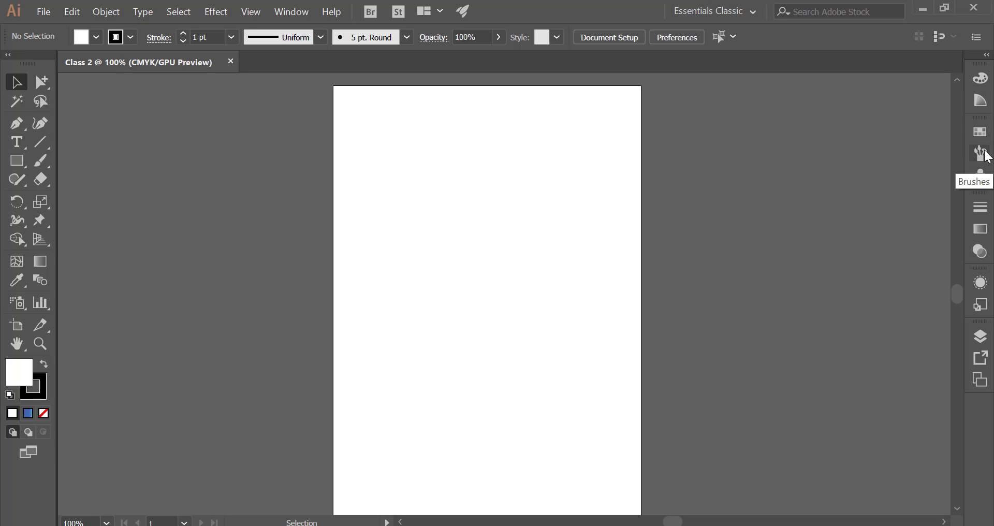
# Reopen the Properties panel and dock it beside the collapsed panel icons
pyautogui.click(302, 12)
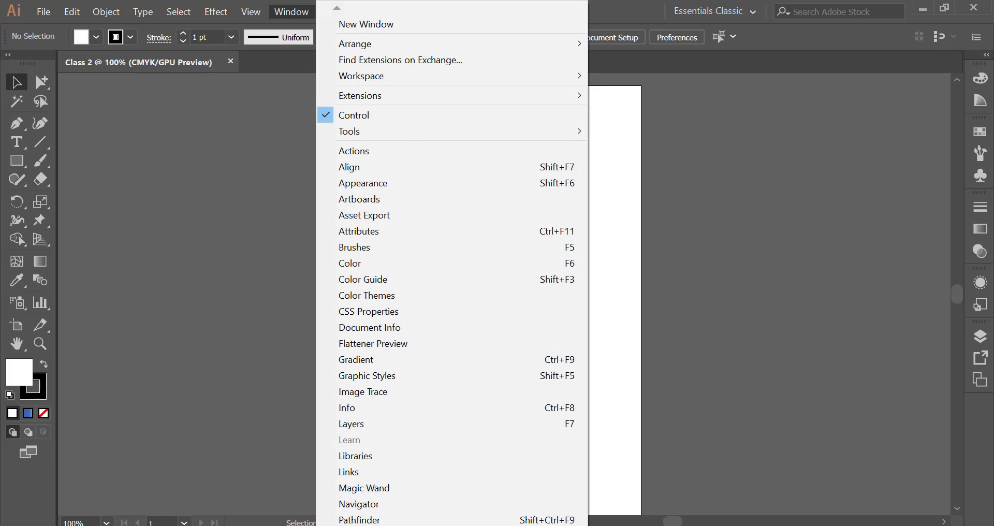
pyautogui.scroll(-2, 351, 513)
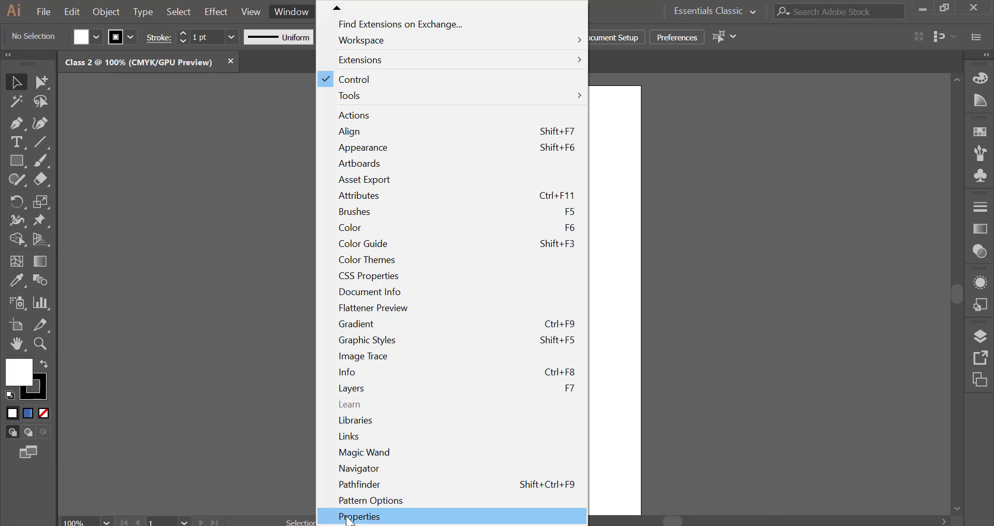
pyautogui.click(350, 516)
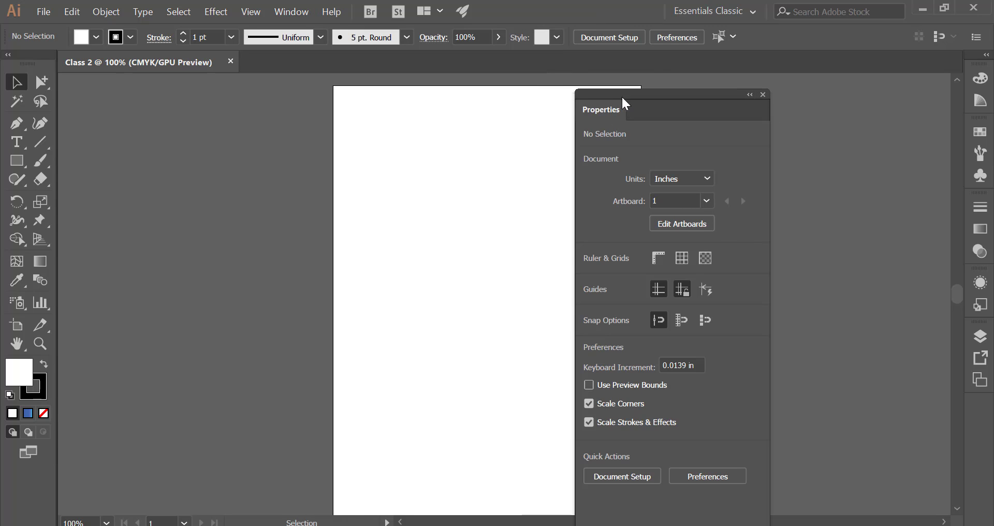
pyautogui.moveTo(622, 107); pyautogui.dragTo(959, 72)
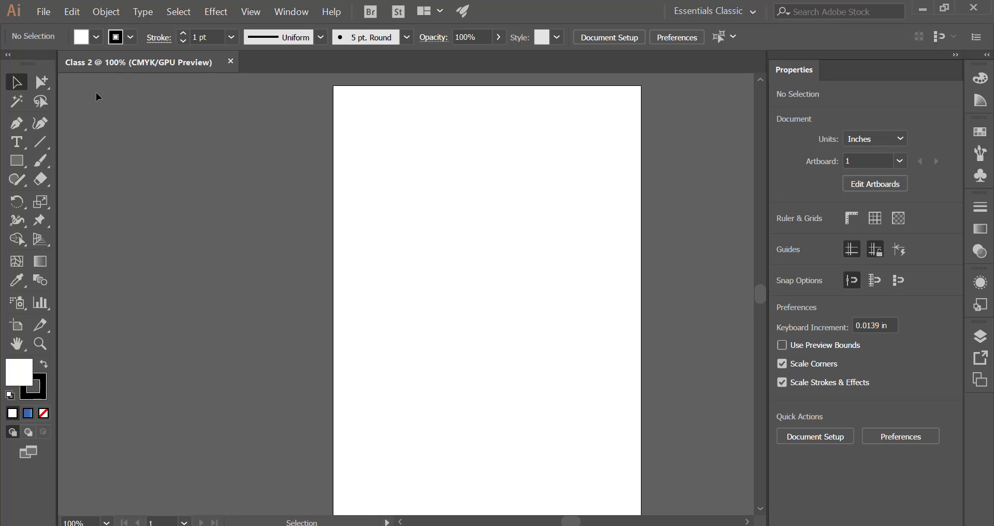
# Set the stroke to none and draw a rectangle about 2.8 by 2.6 in on the upper half of the artboard
pyautogui.press('space')
pyautogui.moveTo(343, 195); pyautogui.dragTo(269, 215)
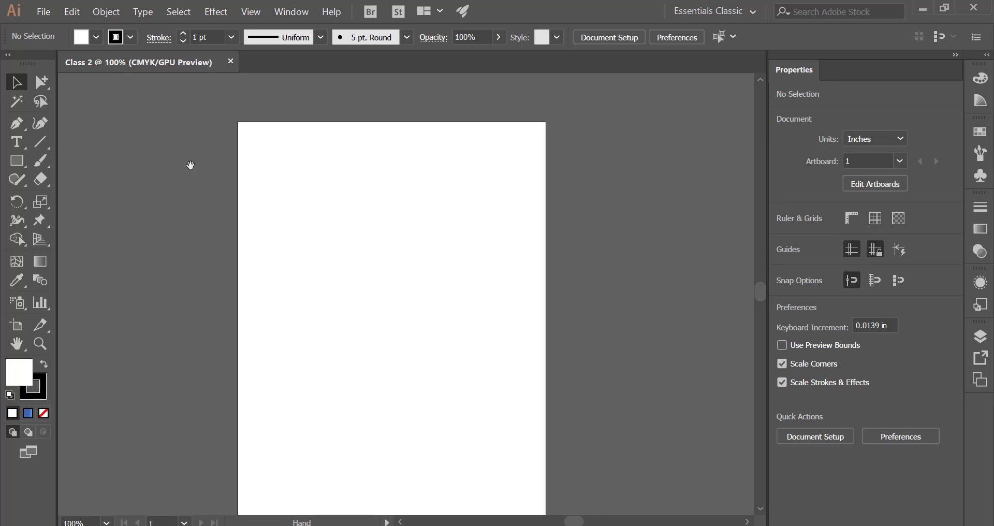
pyautogui.scroll(-1, 206, 166)
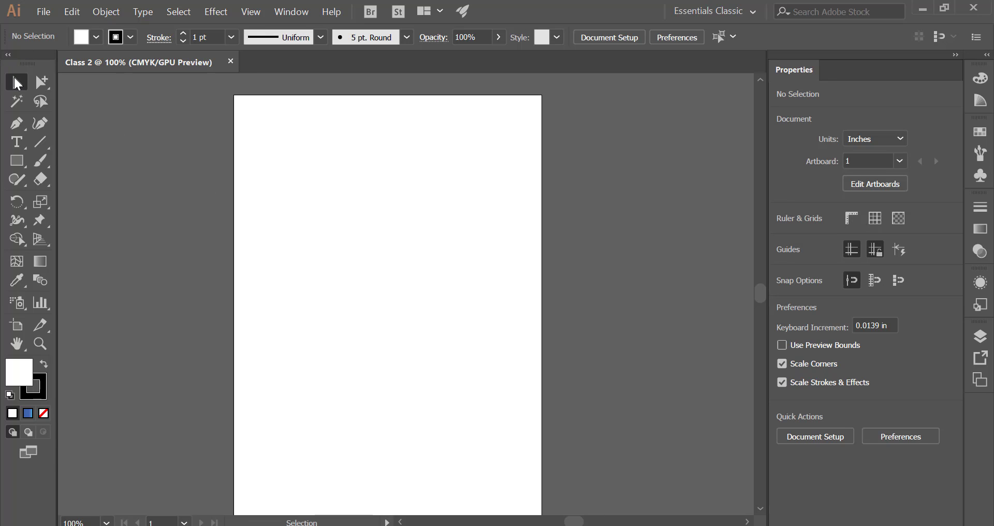
pyautogui.click(44, 396)
pyautogui.click(44, 413)
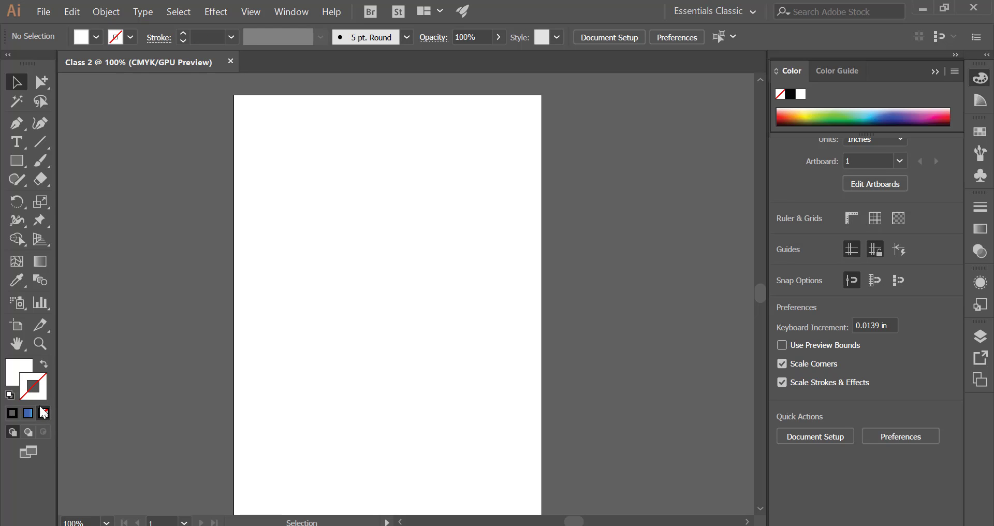
pyautogui.click(17, 165)
pyautogui.moveTo(319, 196); pyautogui.dragTo(423, 293)
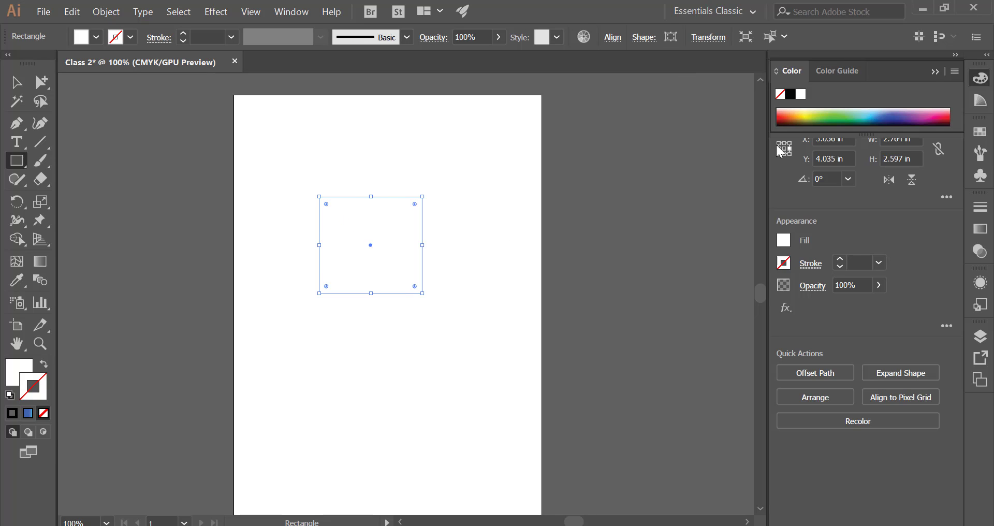
# Give the rectangle a dark green fill with no stroke, picking the green from the color spectrum
pyautogui.click(845, 112)
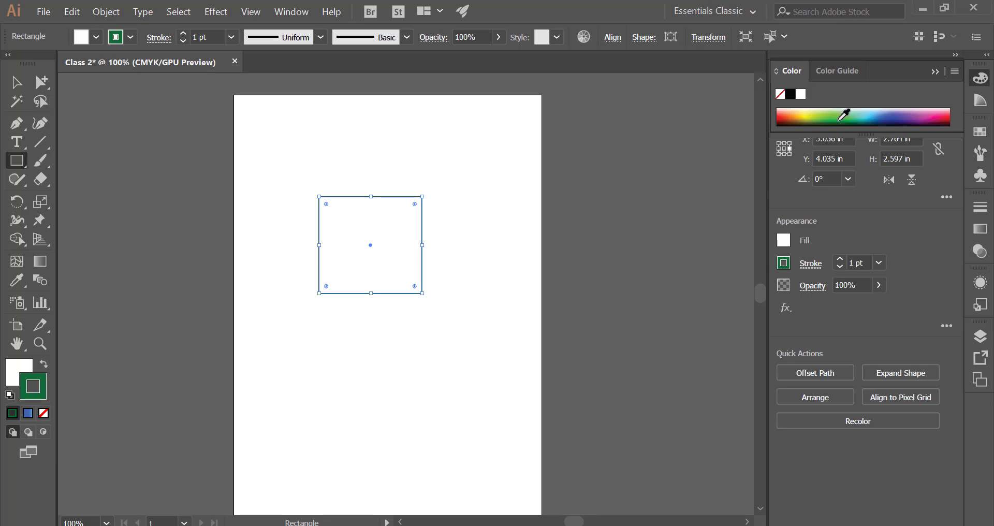
pyautogui.click(44, 364)
pyautogui.click(44, 413)
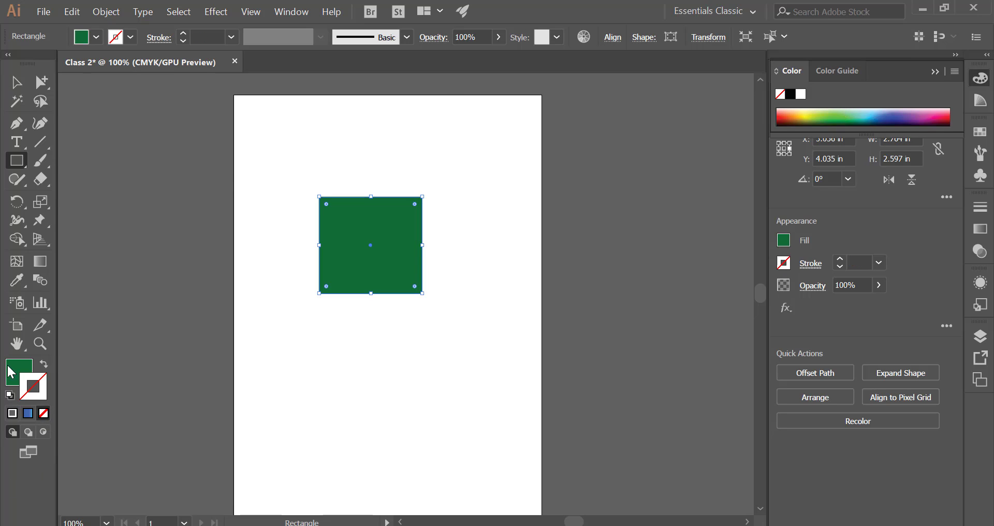
pyautogui.click(11, 371)
# Move the green rectangle to the artboard's upper-left corner and enlarge it to about 3.7 by 3.3 in
pyautogui.click(16, 83)
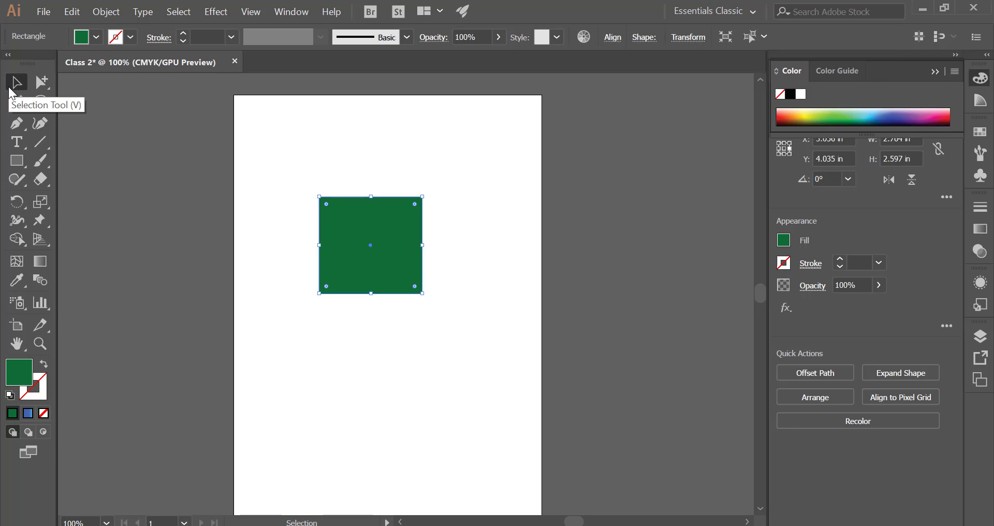
pyautogui.moveTo(350, 235); pyautogui.dragTo(269, 132)
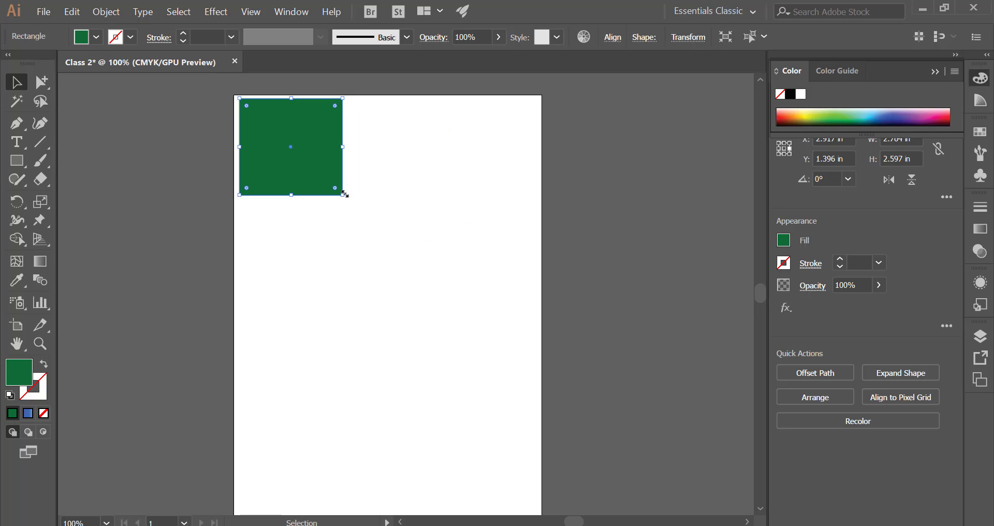
pyautogui.moveTo(344, 195); pyautogui.dragTo(378, 222)
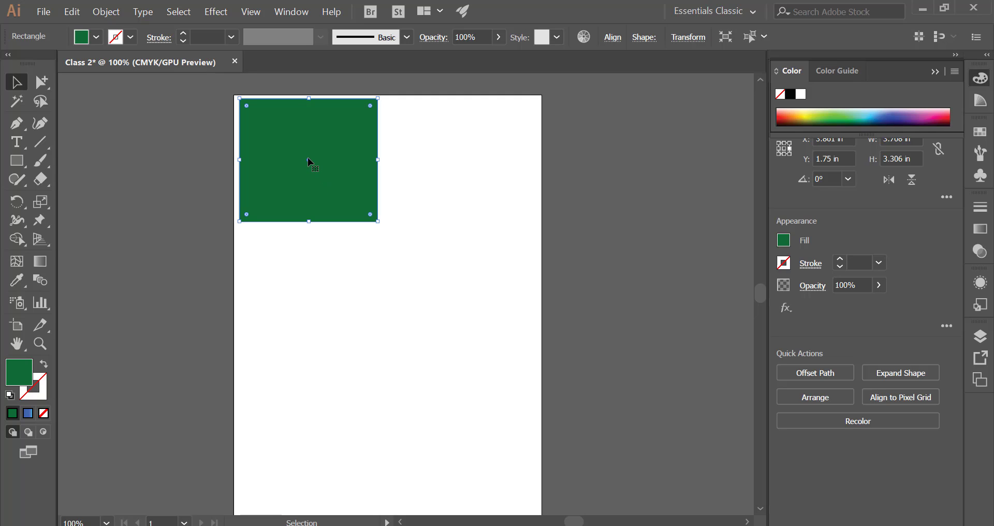
# Duplicate the green rectangle so the copy overlaps its lower-right part, and fill the copy with brown
pyautogui.press('alt')
pyautogui.press('alt')
pyautogui.press('alt')
pyautogui.moveTo(314, 144); pyautogui.dragTo(349, 187)
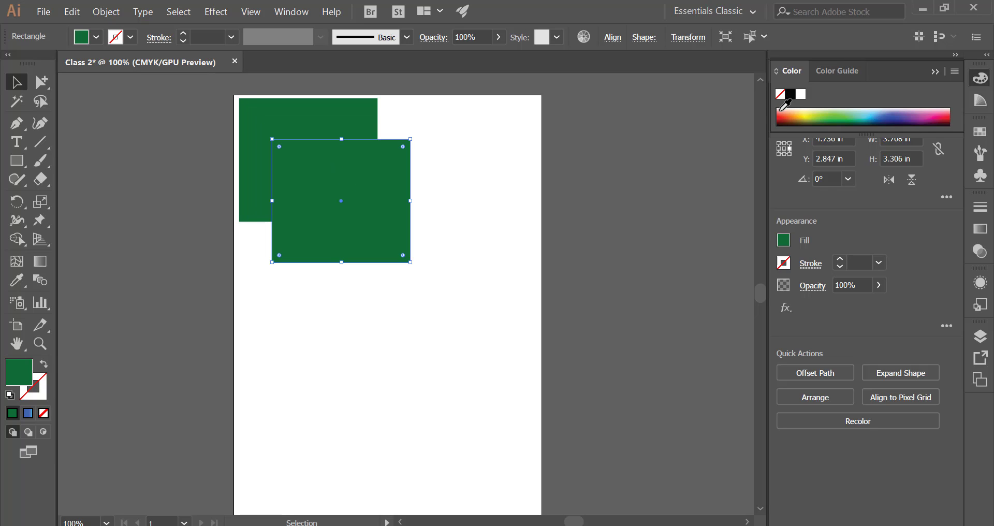
pyautogui.click(796, 116)
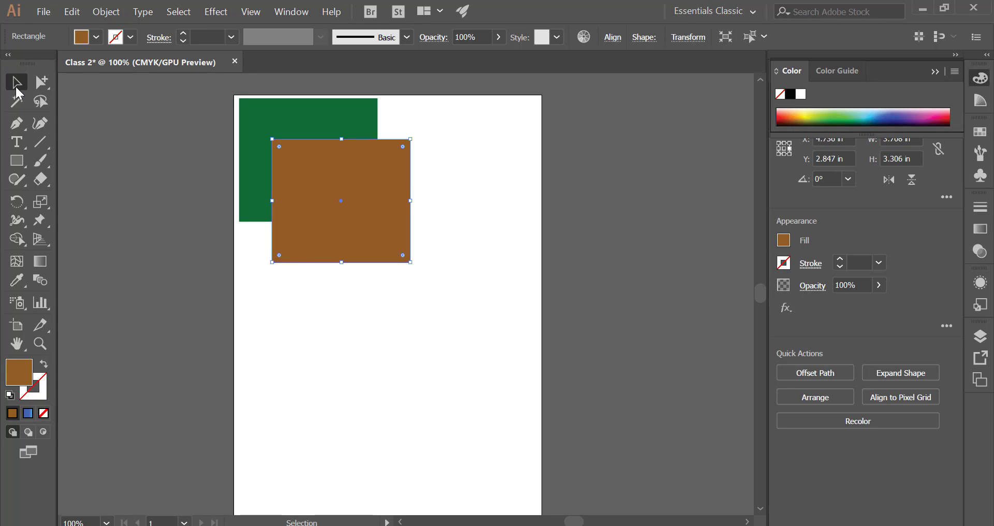
# Group the green and brown rectangles together and deselect them
pyautogui.moveTo(446, 326); pyautogui.dragTo(257, 84)
pyautogui.hotkey('ctrl', 'g')
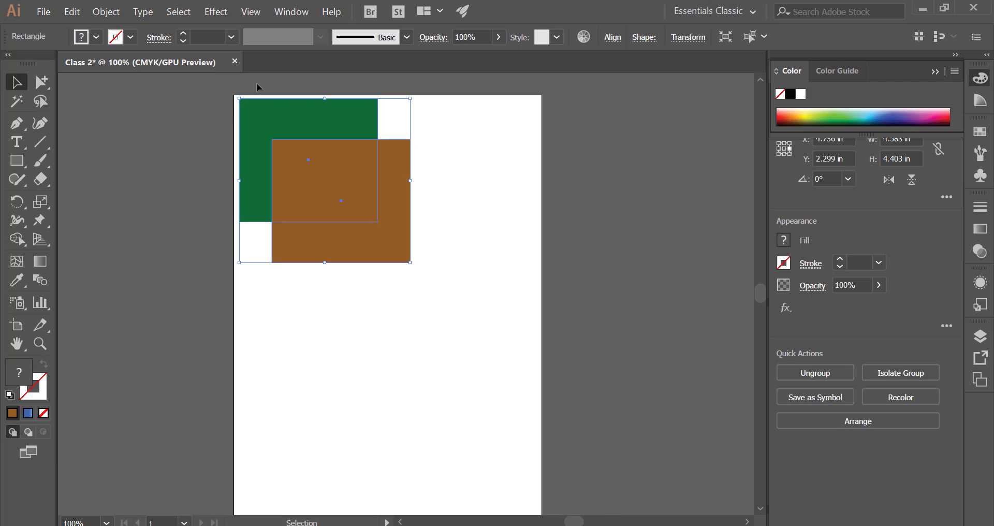
pyautogui.click(476, 165)
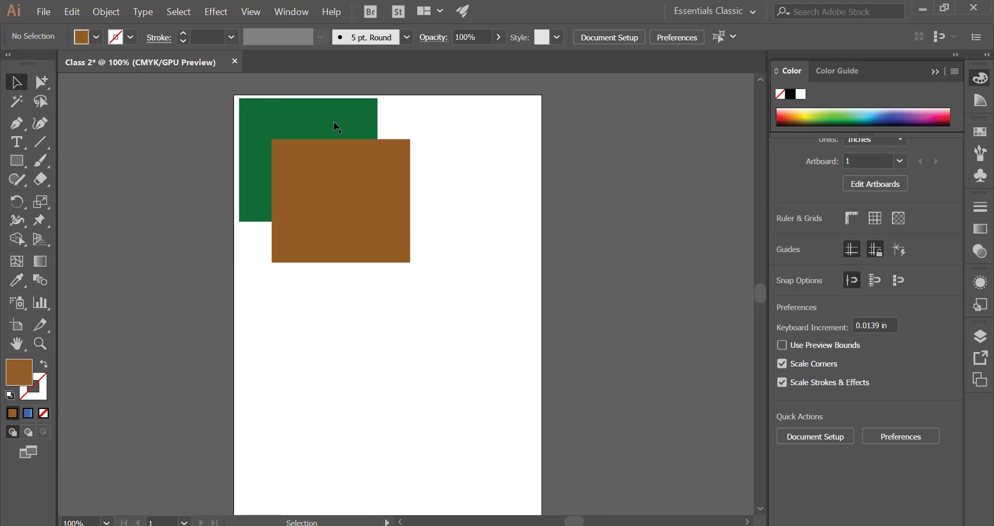
# Move the grouped rectangles slightly right and down, and enlarge the group to about 6.1 by 5.9 in
pyautogui.click(273, 113)
pyautogui.moveTo(265, 120); pyautogui.dragTo(324, 135)
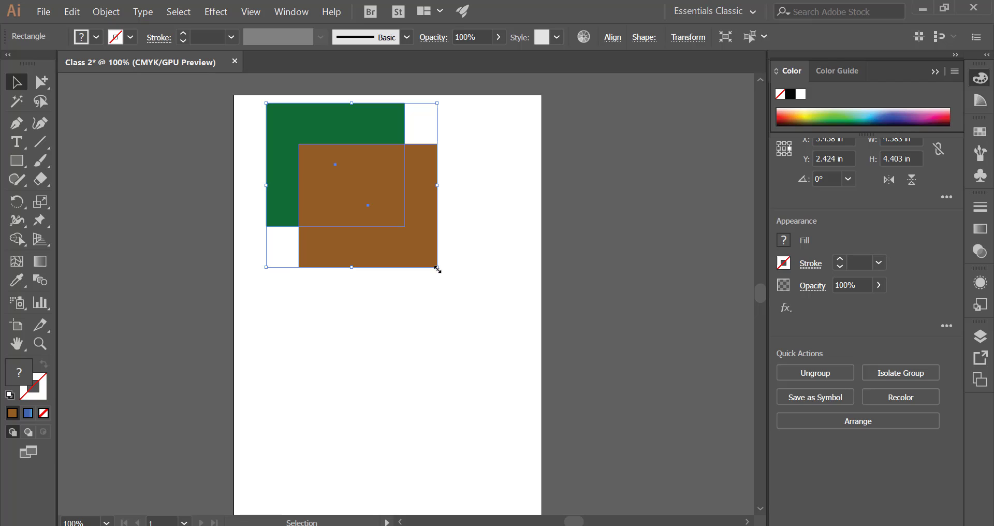
pyautogui.moveTo(438, 269); pyautogui.dragTo(492, 328)
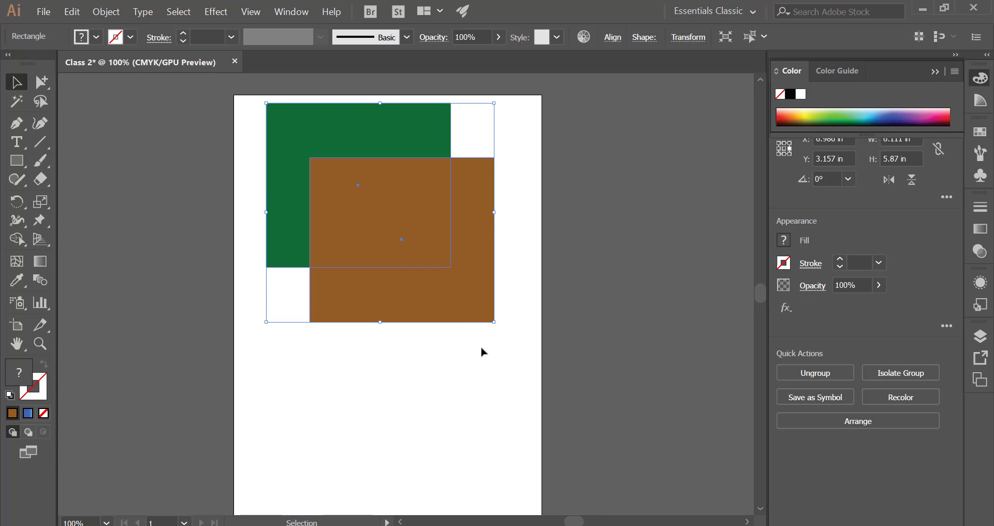
# Move the grouped green and brown rectangles about 1 in farther down the artboard, deselecting and reselecting the group between moves
pyautogui.click(472, 356)
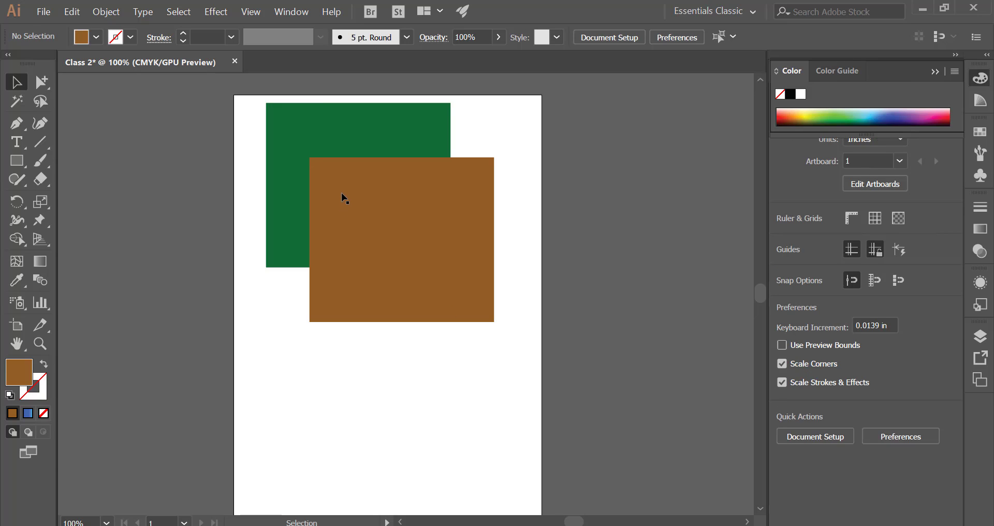
pyautogui.click(355, 153)
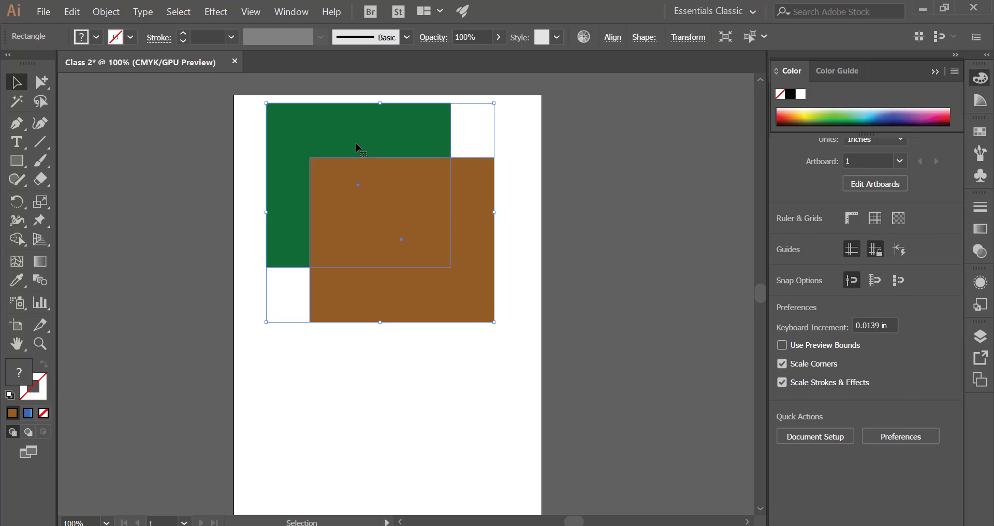
pyautogui.moveTo(366, 136); pyautogui.dragTo(368, 149)
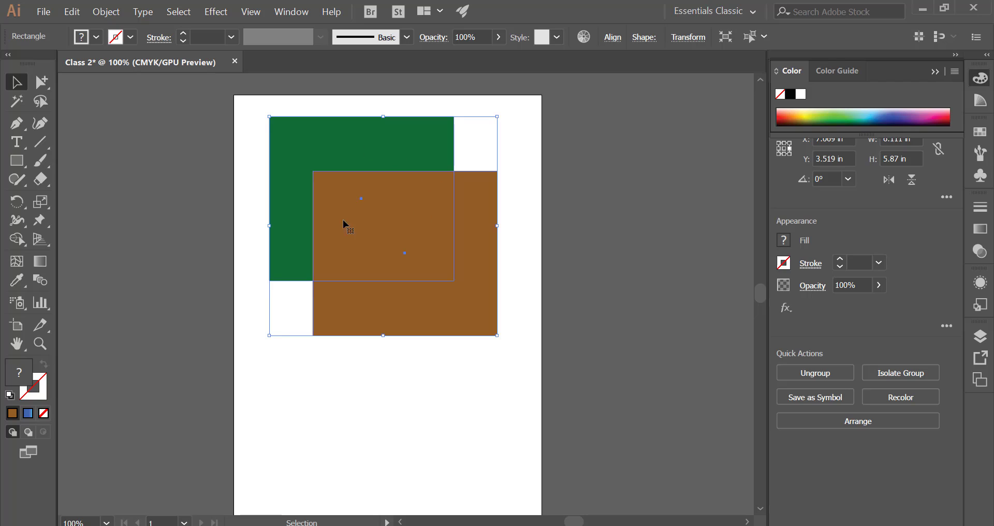
pyautogui.click(516, 147)
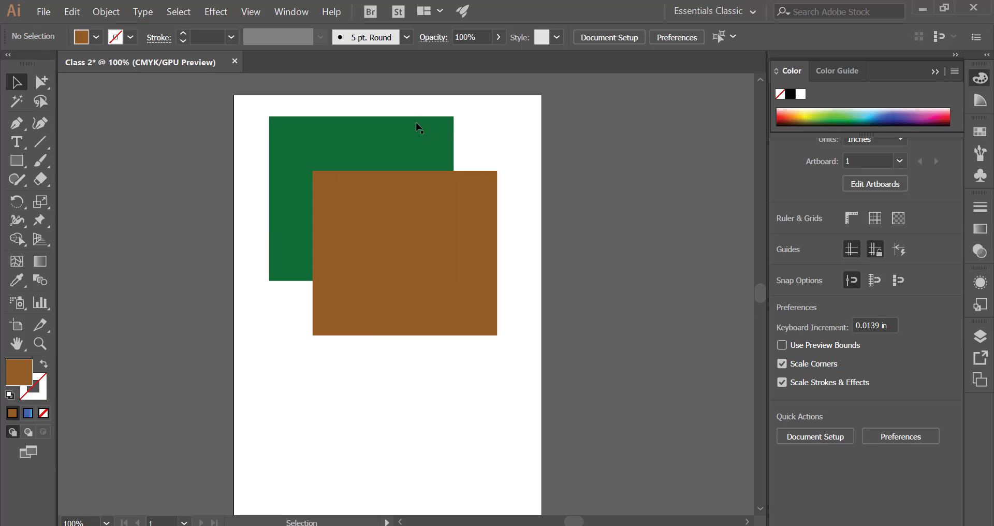
pyautogui.click(302, 161)
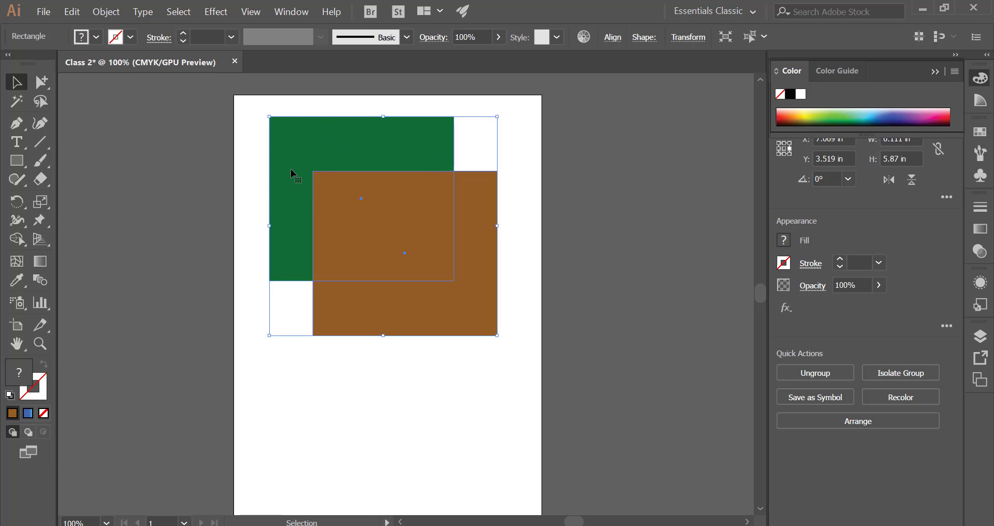
pyautogui.click(251, 137)
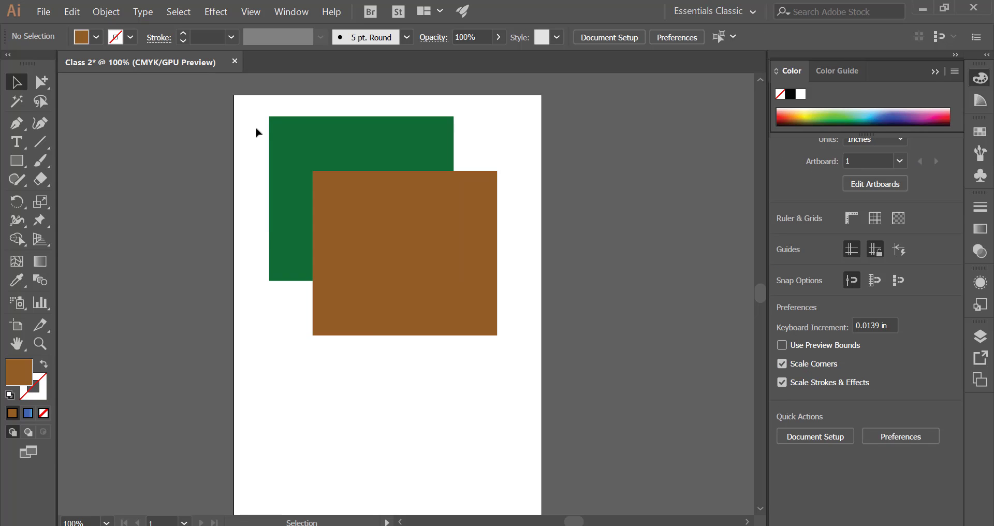
pyautogui.click(297, 124)
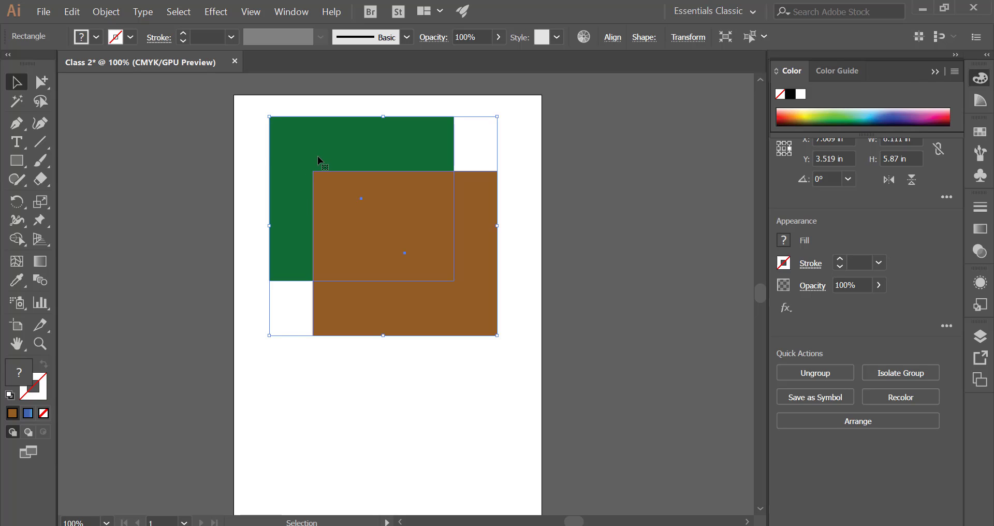
pyautogui.moveTo(318, 156); pyautogui.dragTo(306, 173)
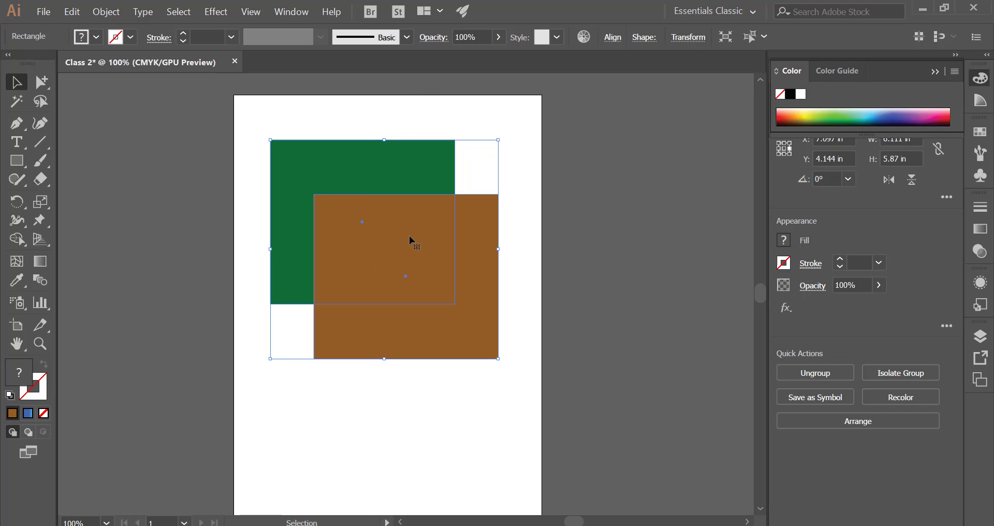
# Isolate the green rectangle inside the group, fill it with red, and leave isolation mode with everything deselected
pyautogui.doubleClick(345, 163)
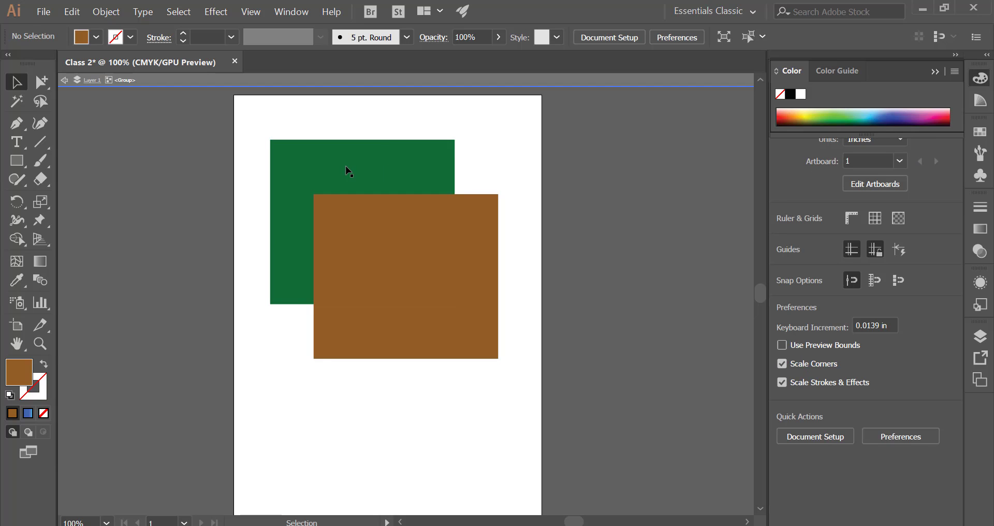
pyautogui.doubleClick(345, 166)
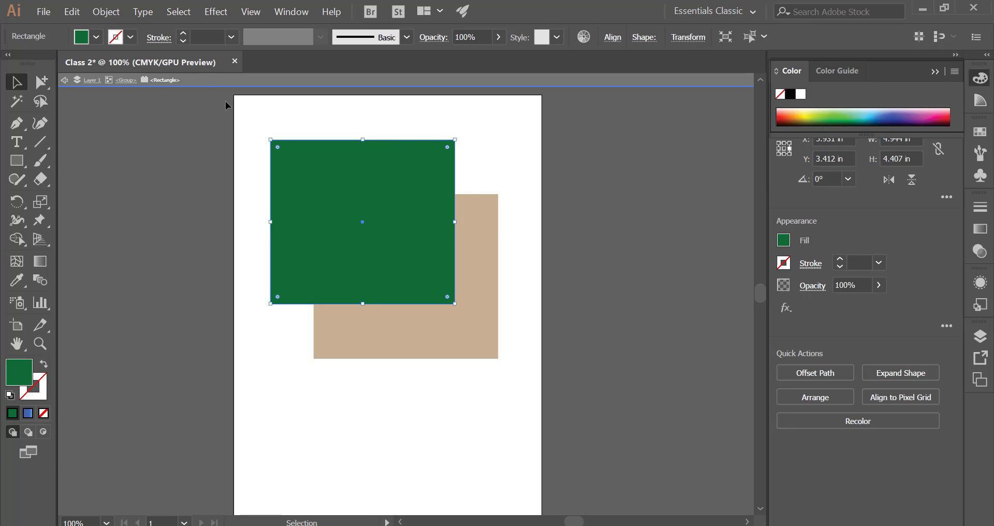
pyautogui.click(786, 242)
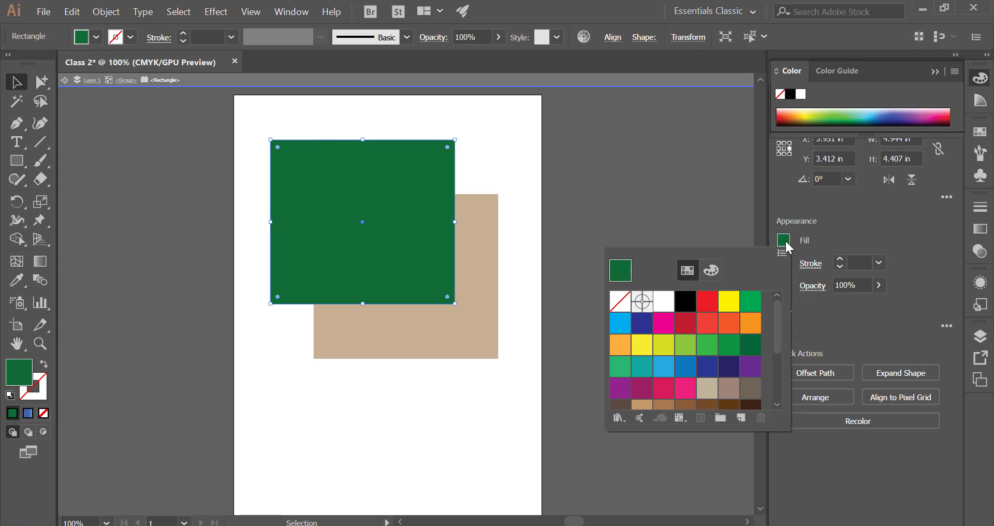
pyautogui.click(711, 306)
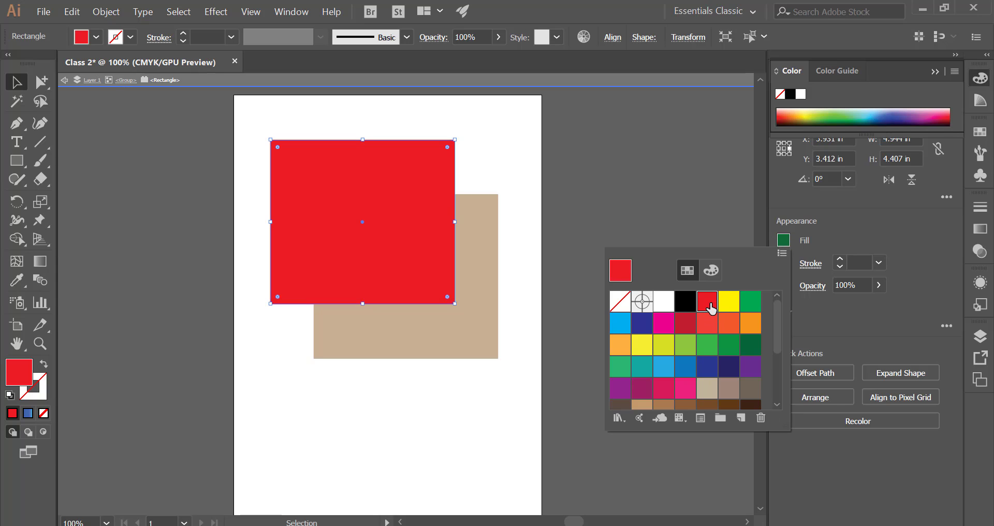
pyautogui.click(497, 157)
pyautogui.press('Escape')
pyautogui.click(496, 157)
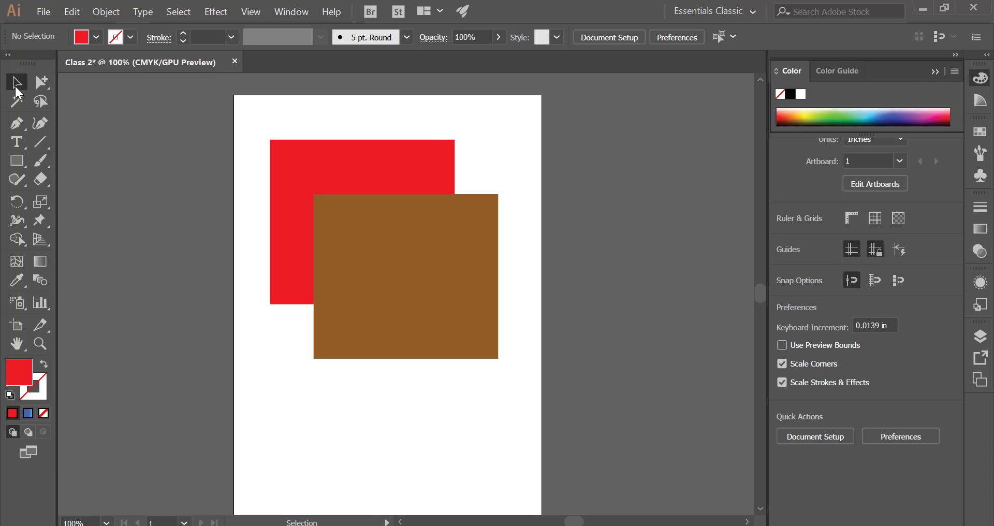
# Move the whole red and brown group to the artboard's upper-left corner and deselect it
pyautogui.click(415, 243)
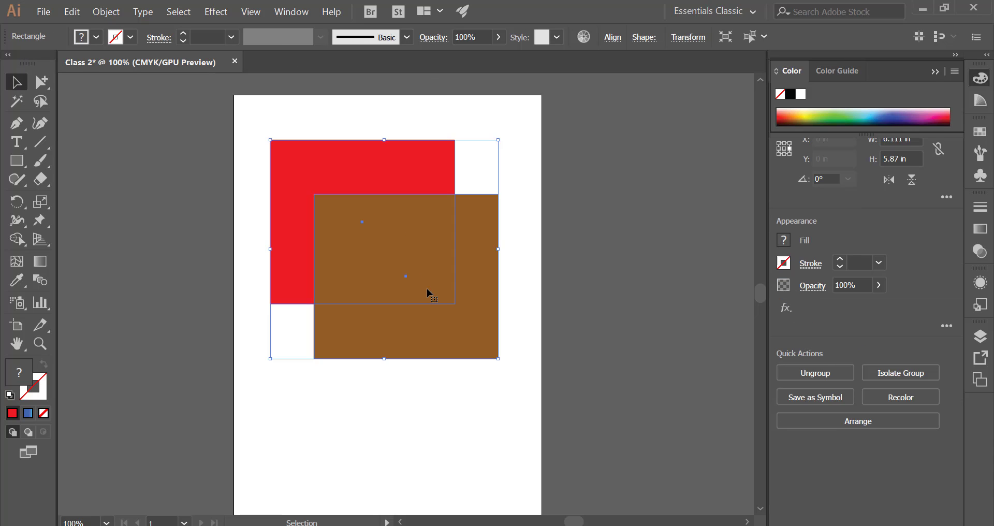
pyautogui.moveTo(423, 284); pyautogui.dragTo(387, 240)
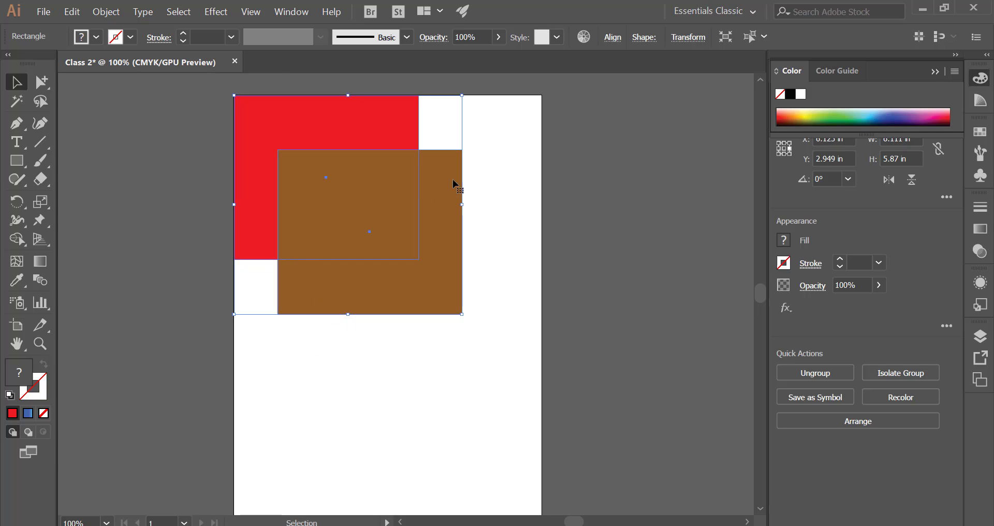
pyautogui.click(519, 142)
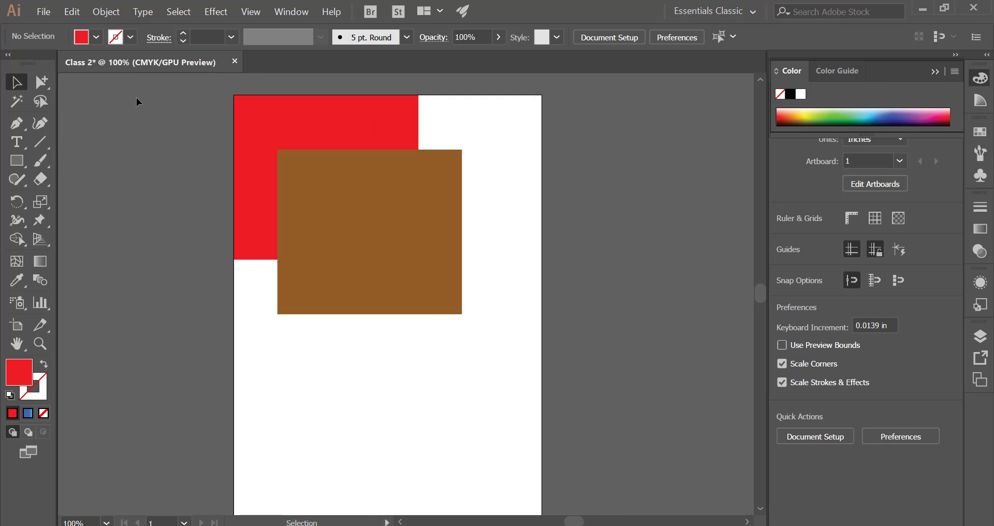
# Use the Direct Selection Tool to select only the brown rectangle in the group and move it slightly left and down
pyautogui.click(45, 82)
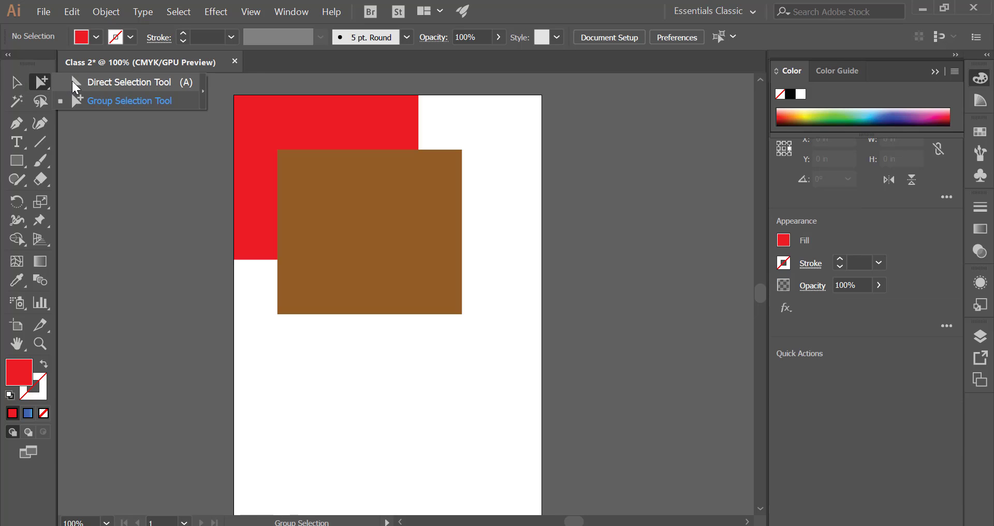
pyautogui.click(75, 82)
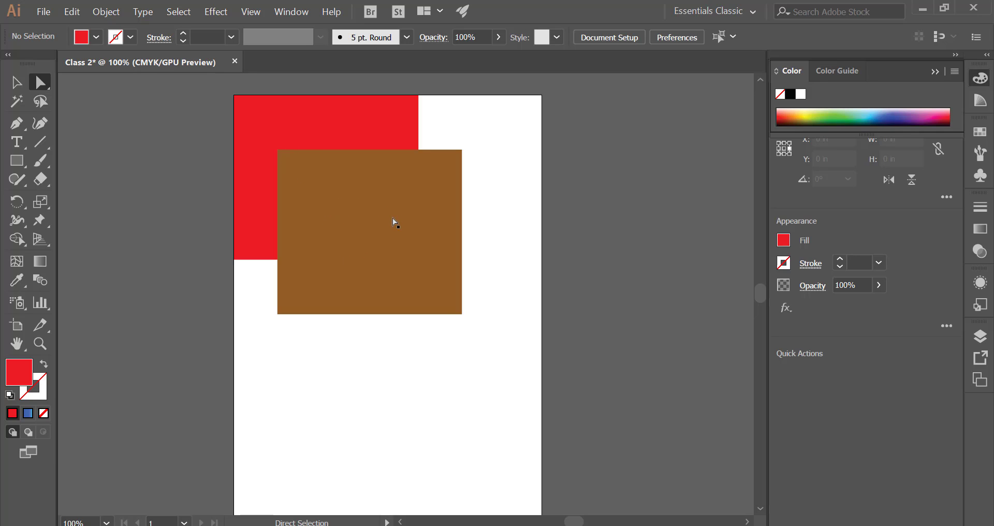
pyautogui.click(368, 216)
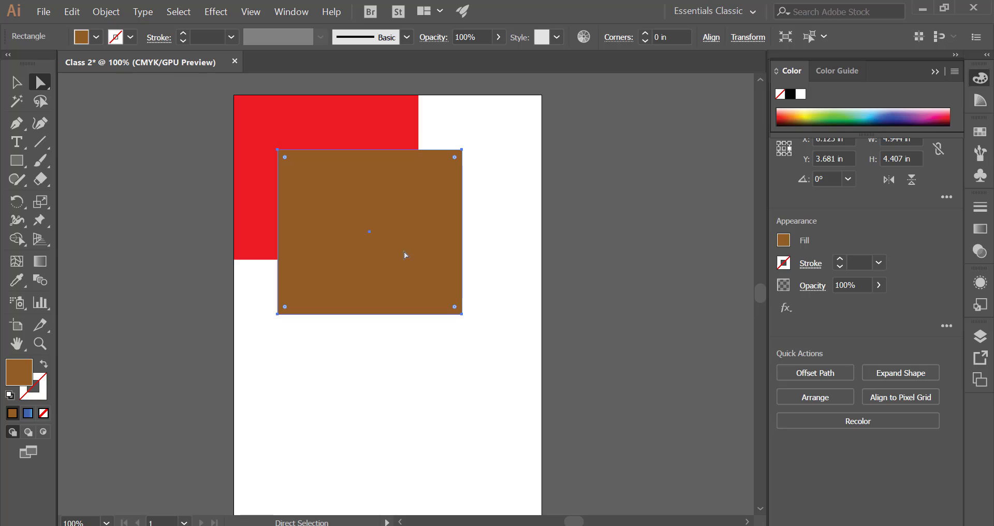
pyautogui.moveTo(400, 237)
pyautogui.mouseDown()
pyautogui.moveTo(408, 302)
pyautogui.moveTo(393, 247)
pyautogui.moveTo(413, 235)
pyautogui.moveTo(395, 247)
pyautogui.mouseUp()
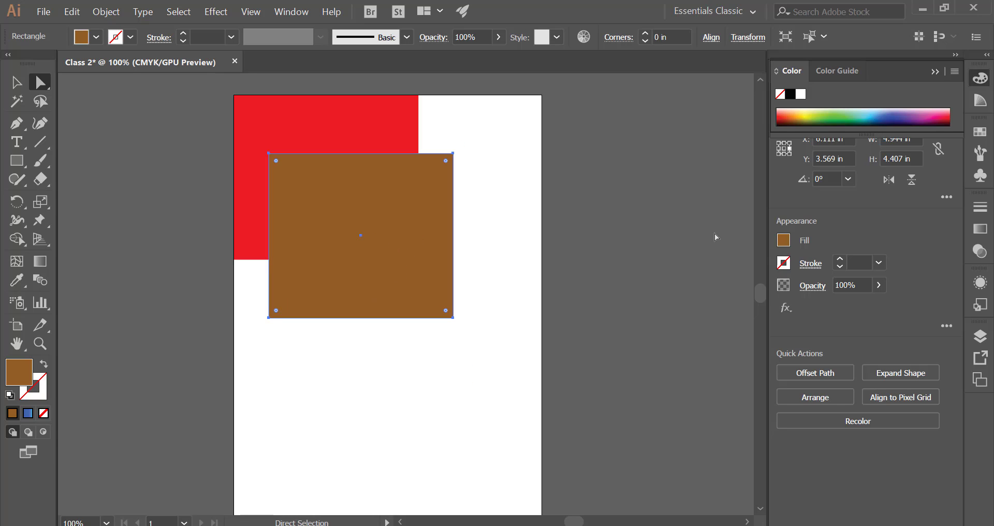
# Fill the brown rectangle with yellow and deselect it
pyautogui.click(783, 239)
pyautogui.click(708, 301)
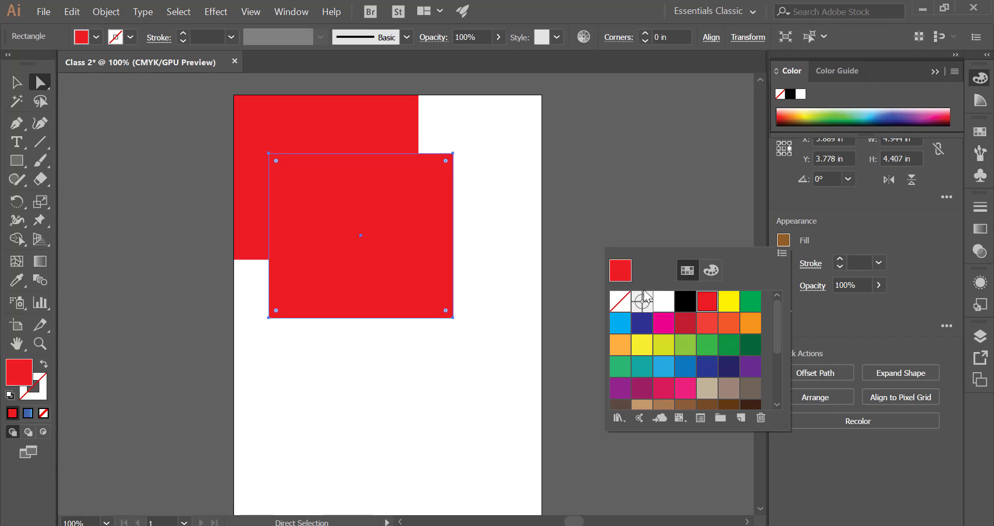
pyautogui.click(727, 311)
pyautogui.click(474, 314)
pyautogui.click(479, 325)
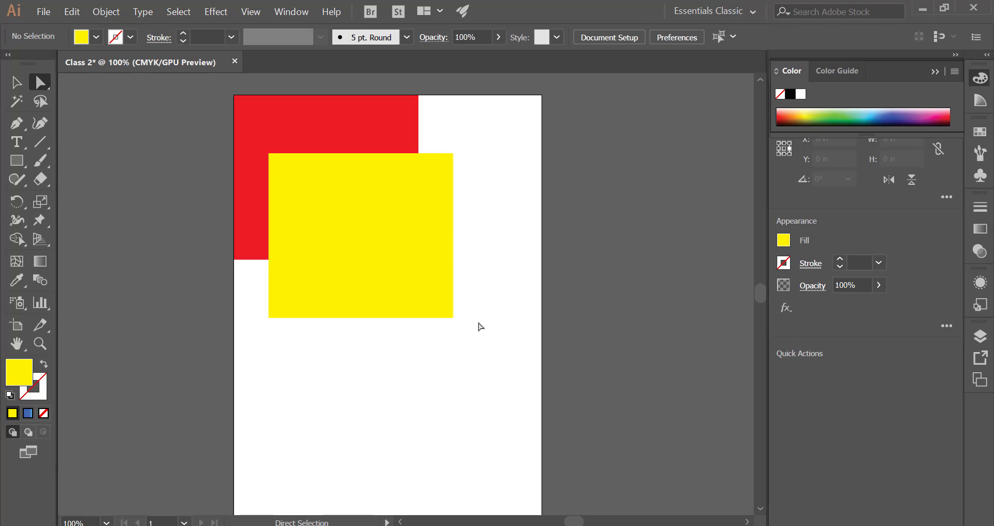
# Select the yellow rectangle and examine its lower-right anchor point and corner widget at very high magnification
pyautogui.click(450, 316)
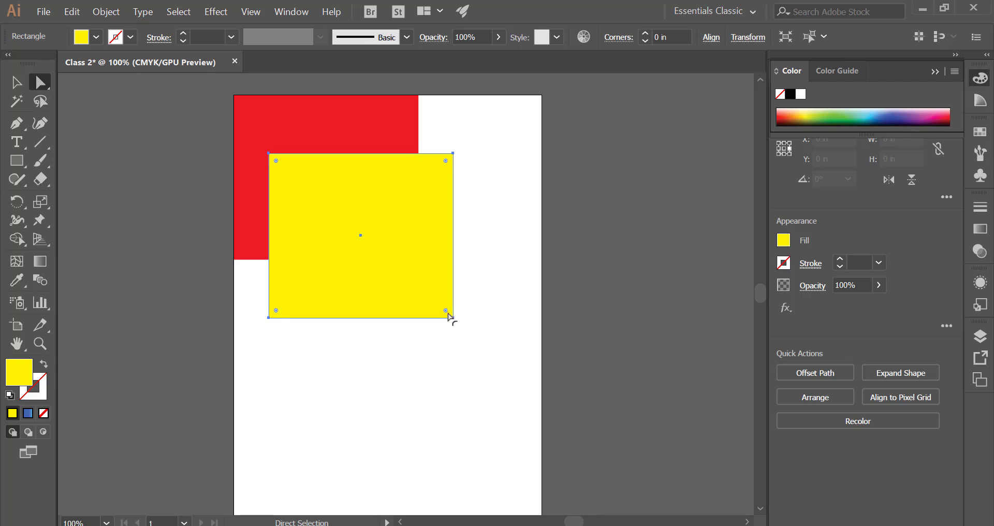
pyautogui.hscroll(-2, 462, 321)
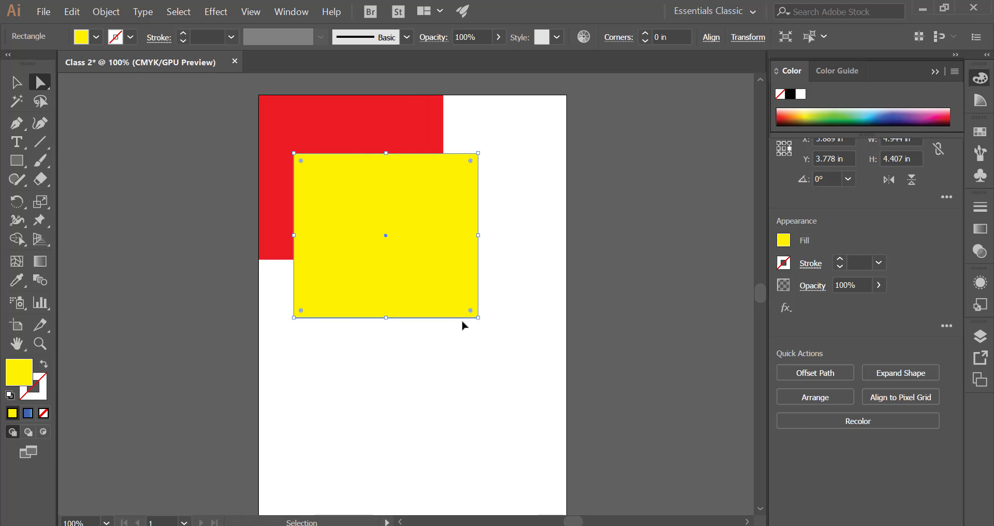
pyautogui.keyDown('ctrl'); pyautogui.hscroll(-1, 463, 325); pyautogui.keyUp('ctrl')
pyautogui.keyDown('alt'); pyautogui.scroll(7, 462, 325); pyautogui.keyUp('alt')
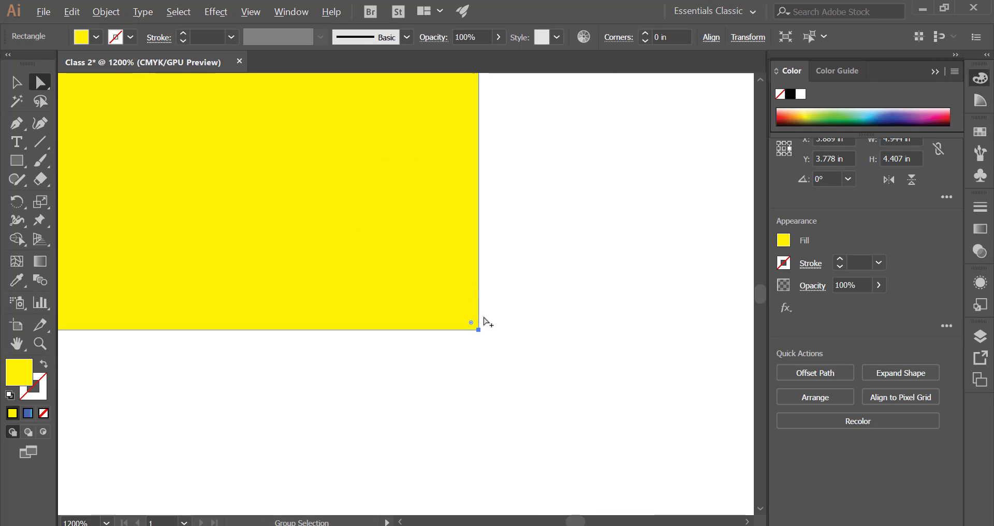
pyautogui.keyDown('alt'); pyautogui.scroll(7, 488, 322); pyautogui.keyUp('alt')
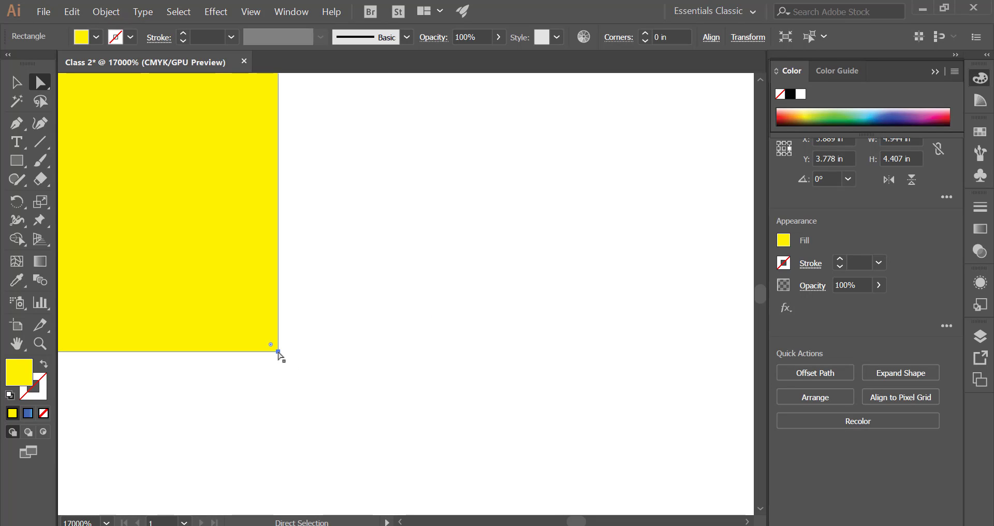
pyautogui.keyDown('alt'); pyautogui.scroll(3, 275, 359); pyautogui.keyUp('alt')
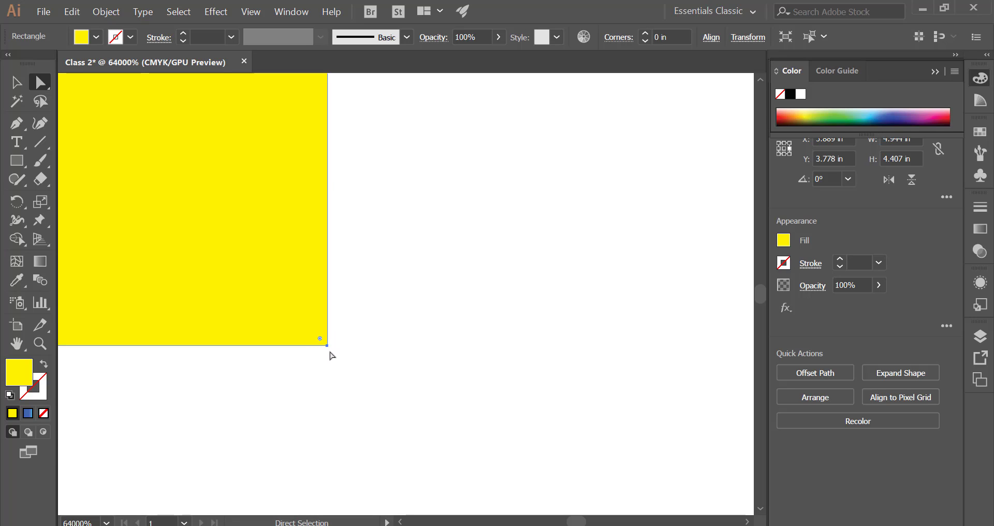
pyautogui.keyDown('alt'); pyautogui.scroll(-5, 331, 354); pyautogui.keyUp('alt')
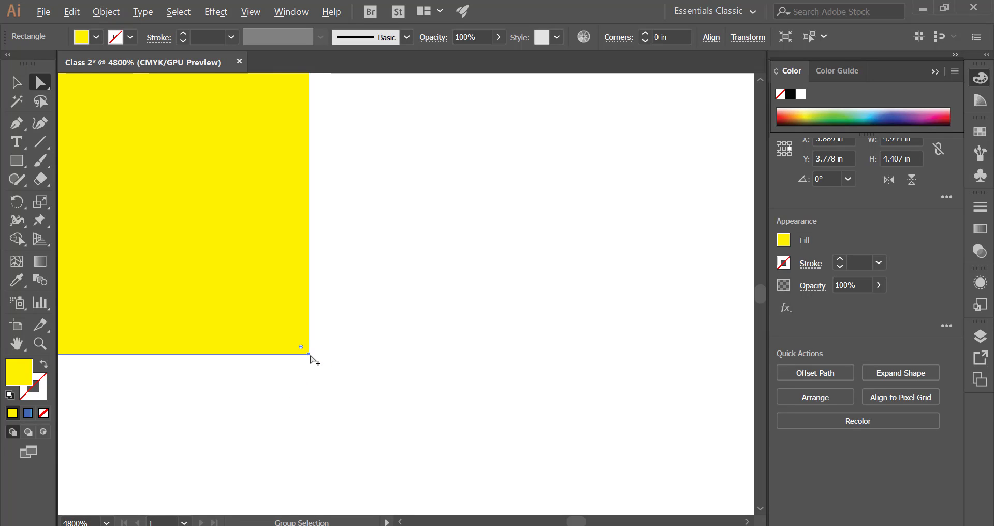
pyautogui.keyDown('alt'); pyautogui.scroll(-7, 310, 356); pyautogui.keyUp('alt')
pyautogui.keyDown('alt'); pyautogui.scroll(2, 306, 355); pyautogui.keyUp('alt')
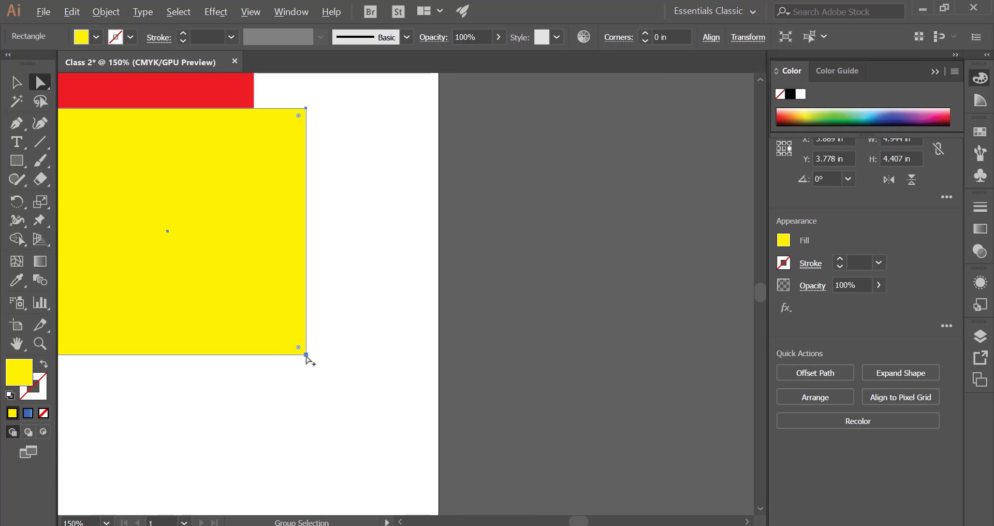
# Move only the yellow rectangle's lower-right anchor point down and right to distort the shape, and deselect it
pyautogui.click(306, 356)
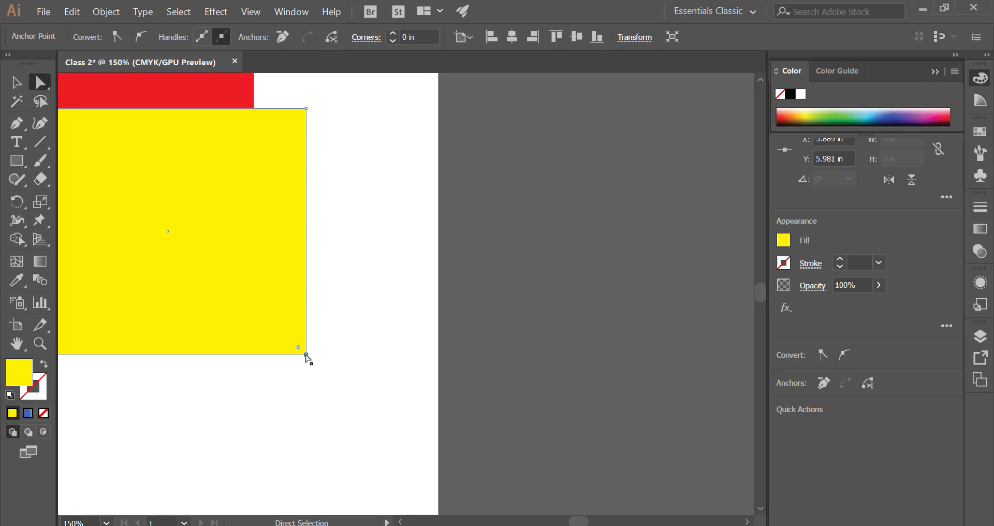
pyautogui.moveTo(308, 356); pyautogui.dragTo(372, 458)
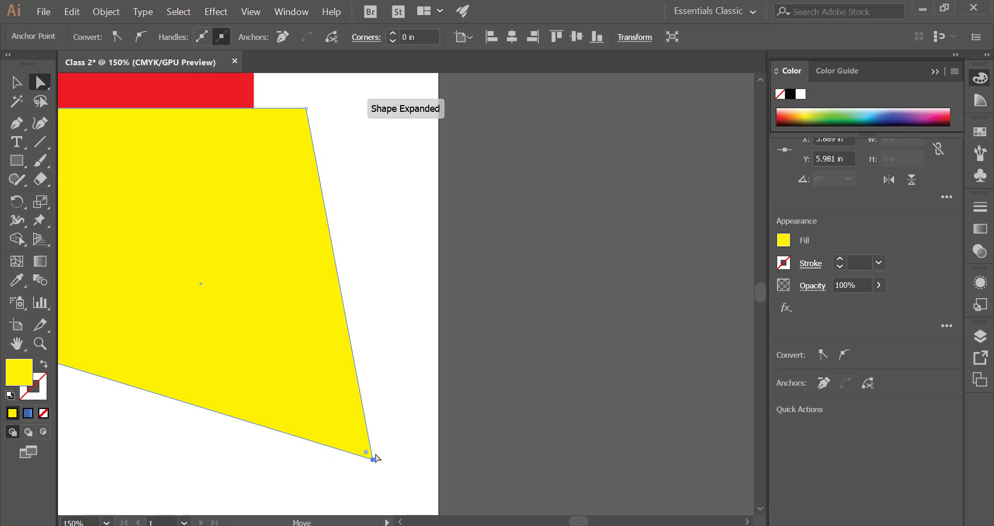
pyautogui.click(425, 319)
pyautogui.keyDown('alt'); pyautogui.scroll(-4, 424, 321); pyautogui.keyUp('alt')
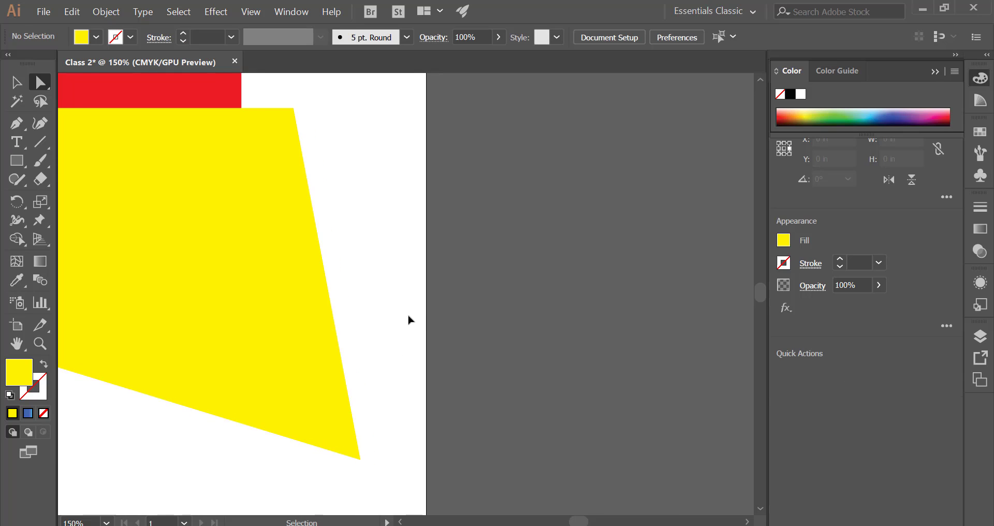
# Select the yellow shape's lower-right and upper-right anchor points together with the Direct Selection Tool and move both left and down
pyautogui.keyDown('alt'); pyautogui.scroll(1, 407, 318); pyautogui.keyUp('alt')
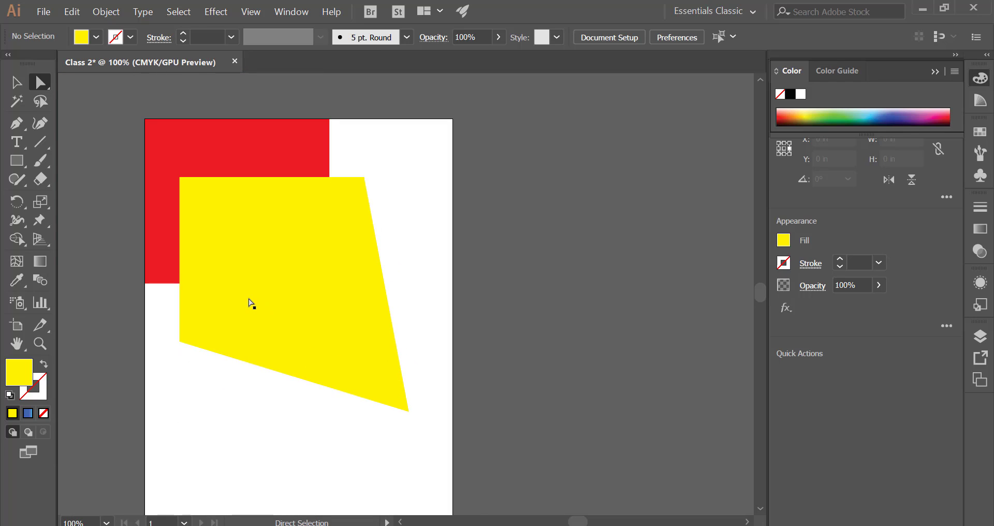
pyautogui.moveTo(258, 332); pyautogui.dragTo(304, 291)
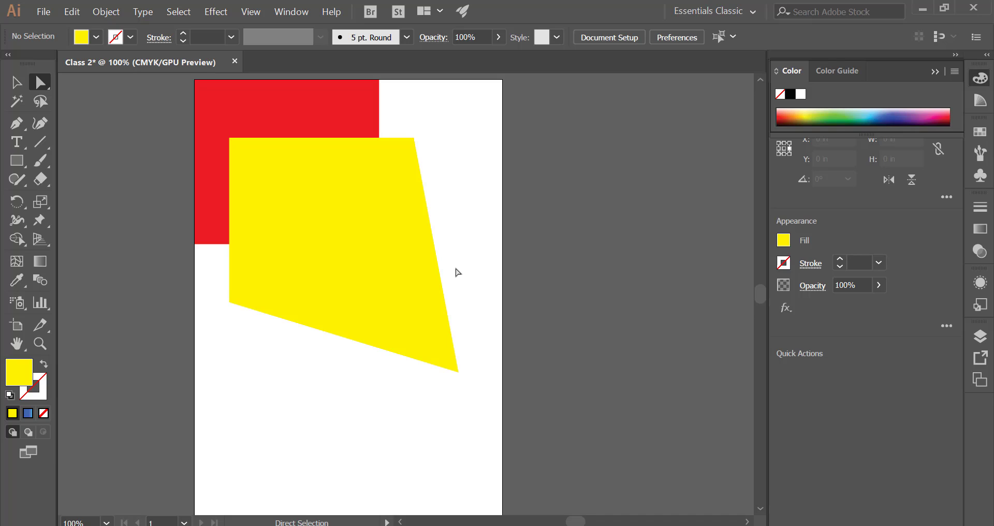
pyautogui.click(389, 270)
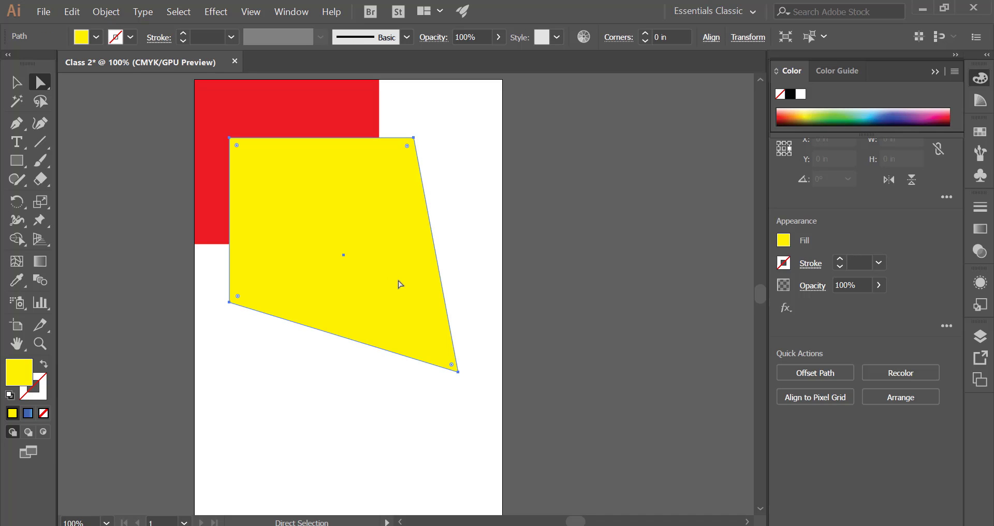
pyautogui.click(458, 373)
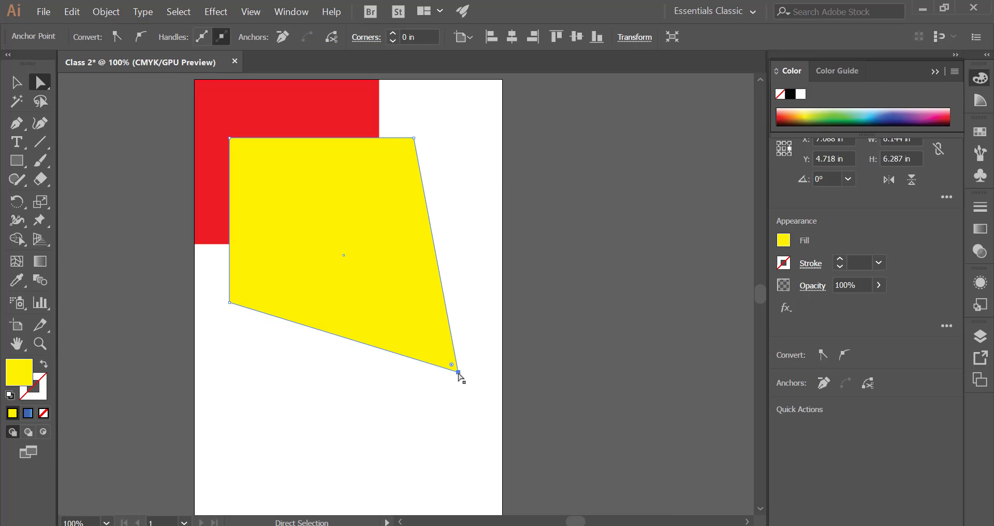
pyautogui.keyDown('shift'); pyautogui.click(414, 139); pyautogui.keyUp('shift')
pyautogui.moveTo(414, 139); pyautogui.dragTo(371, 182)
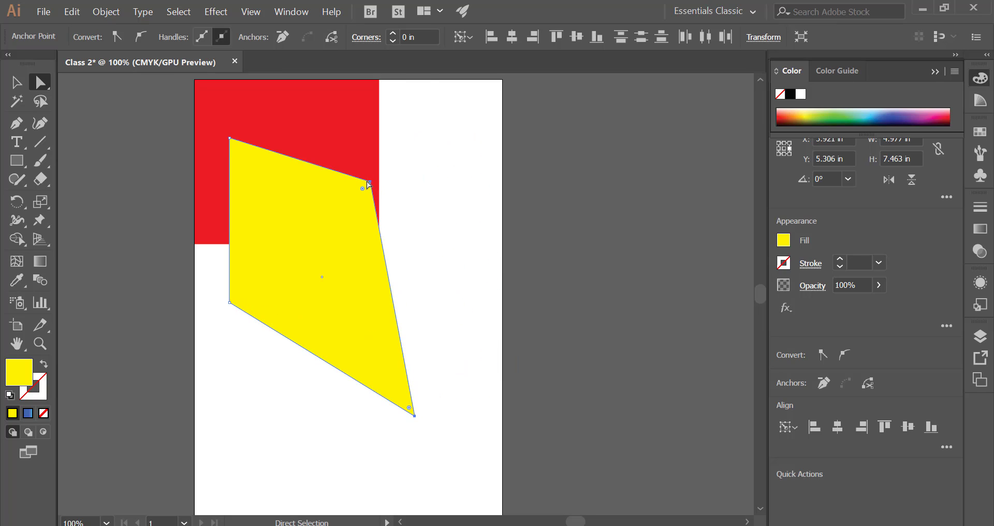
pyautogui.moveTo(369, 182); pyautogui.dragTo(392, 173)
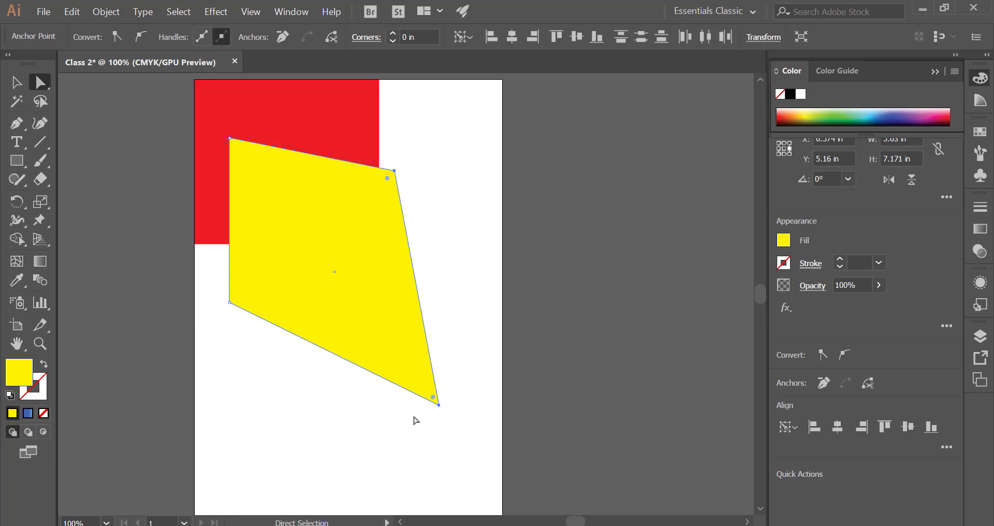
# Select only the yellow shape's lower-right anchor point by enclosing it in a selection marquee, and deselect it
pyautogui.click(442, 412)
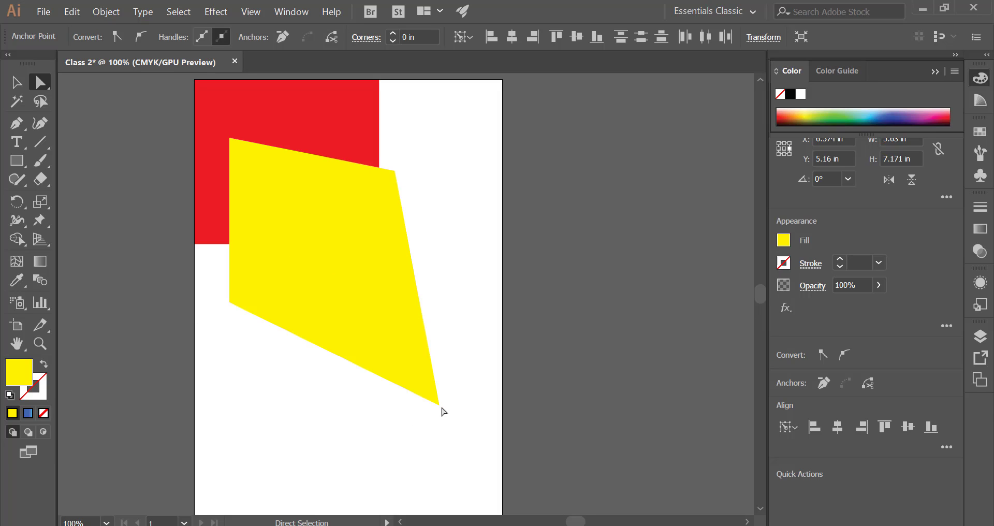
pyautogui.click(440, 405)
pyautogui.click(453, 436)
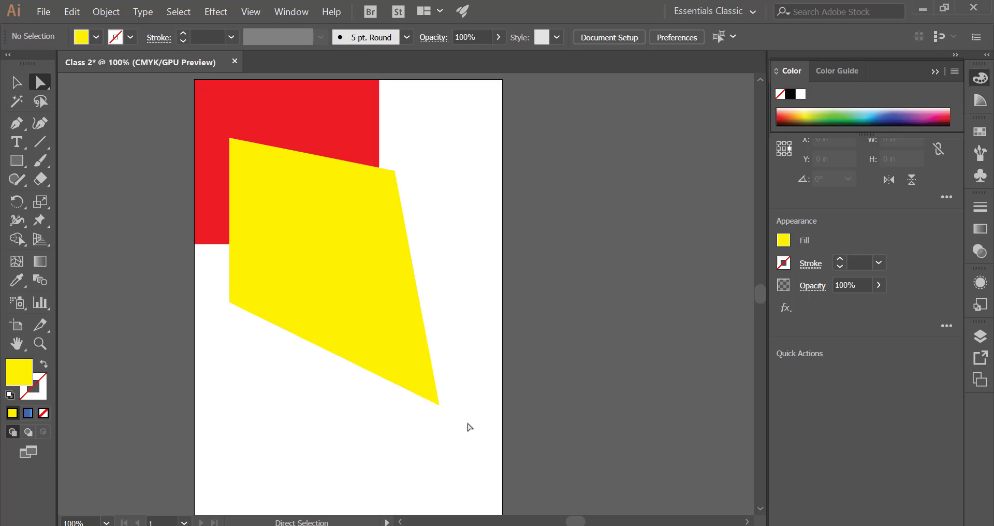
pyautogui.moveTo(468, 423); pyautogui.dragTo(410, 387)
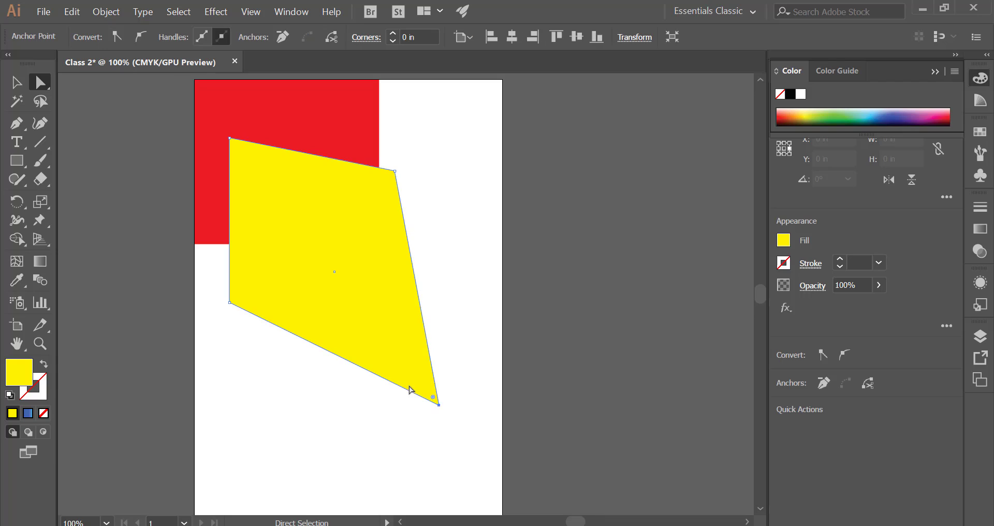
pyautogui.click(410, 437)
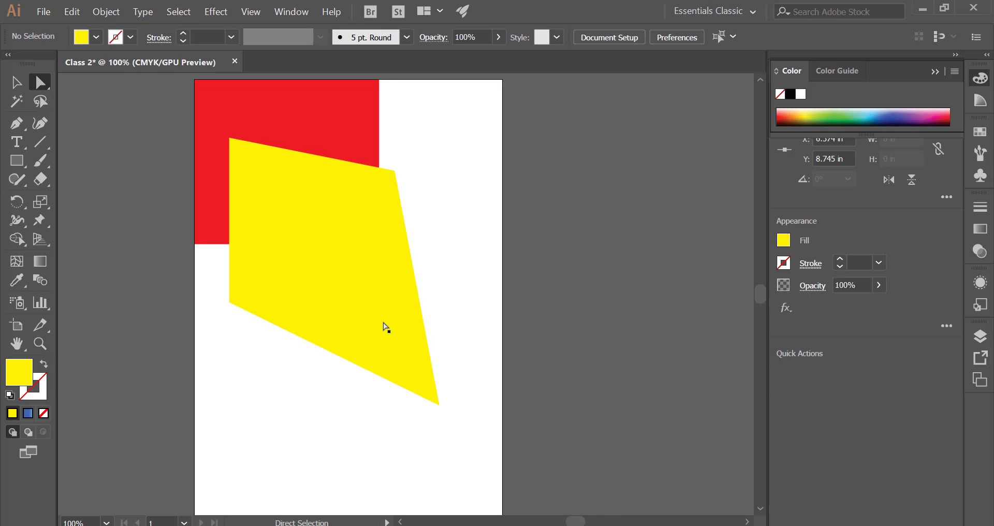
# Use the Group Selection Tool to move the whole yellow shape up without moving the grouped red rectangle, and deselect it
pyautogui.click(42, 81)
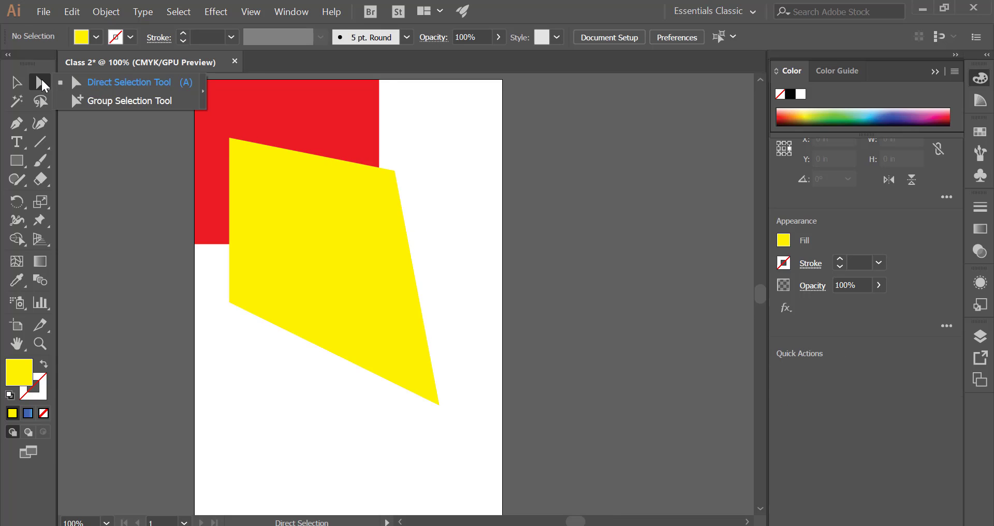
pyautogui.click(79, 102)
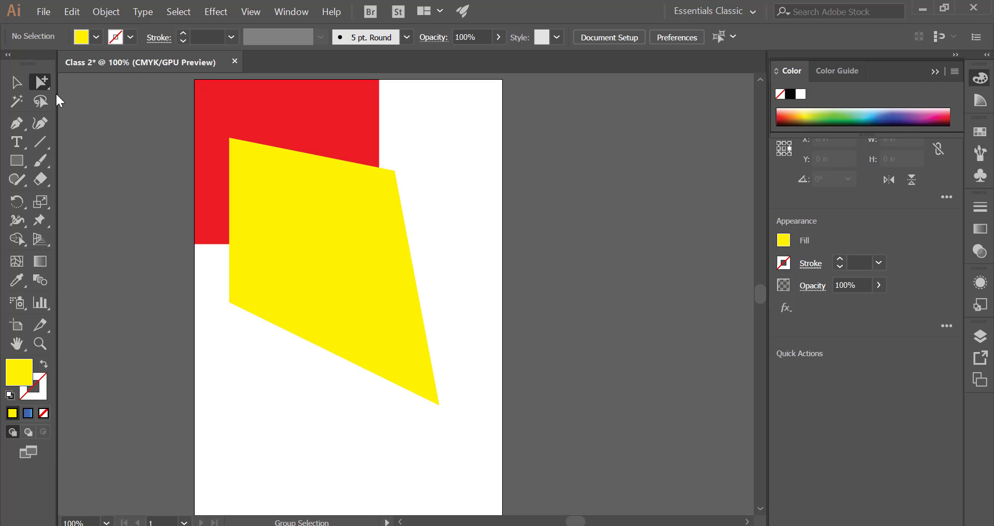
pyautogui.click(262, 169)
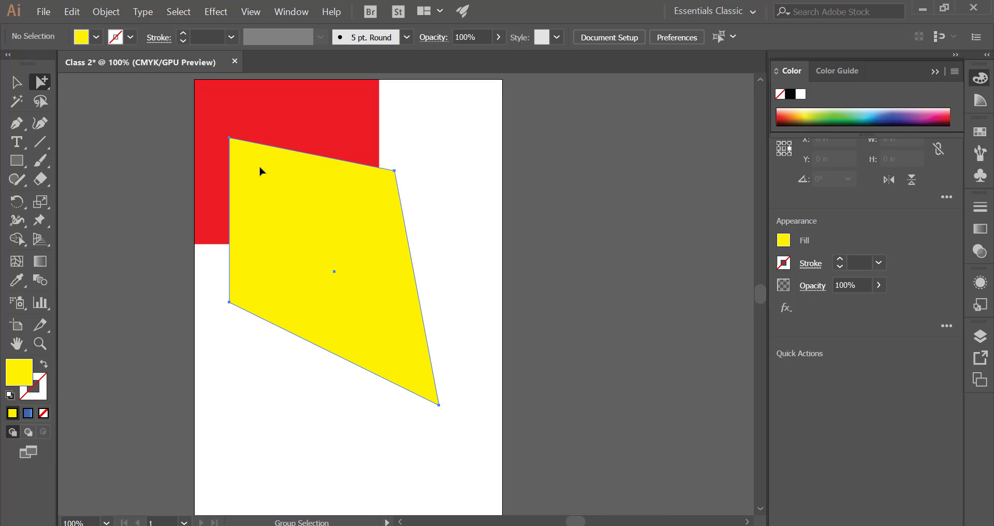
pyautogui.click(396, 173)
pyautogui.moveTo(396, 173); pyautogui.dragTo(426, 141)
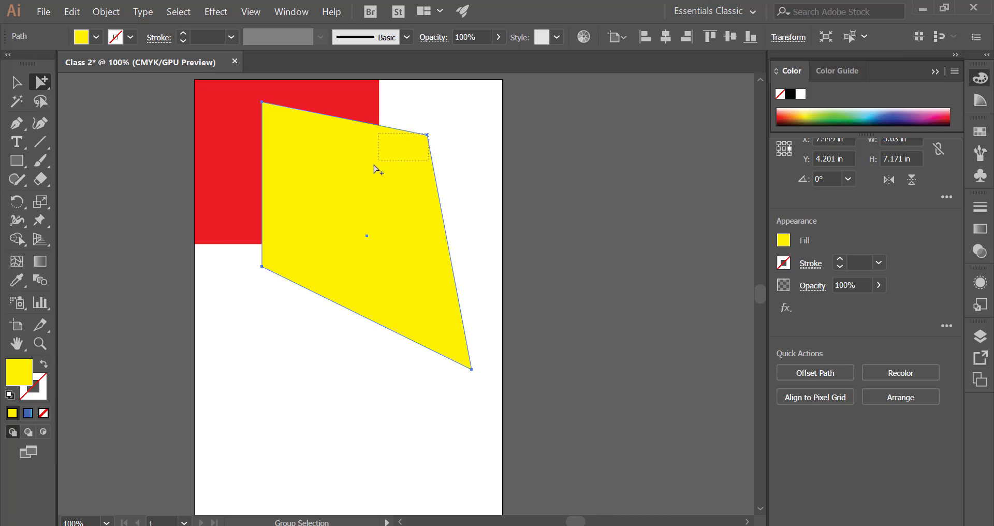
pyautogui.moveTo(374, 166)
pyautogui.mouseDown()
pyautogui.moveTo(411, 149)
pyautogui.moveTo(386, 169)
pyautogui.mouseUp()
pyautogui.click(438, 133)
pyautogui.moveTo(321, 220); pyautogui.dragTo(321, 200)
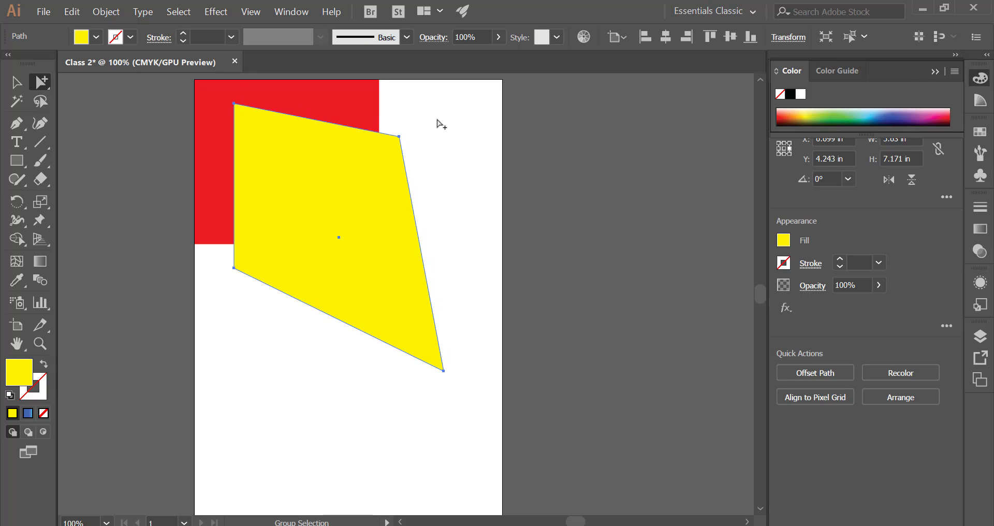
pyautogui.click(438, 123)
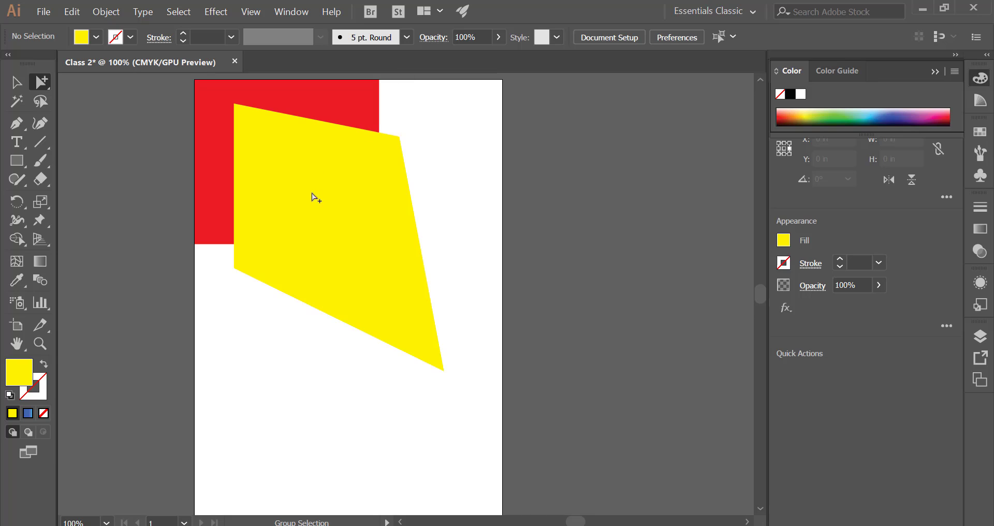
# Shift the yellow shape slightly further up over the red rectangle, switch to the Selection Tool and deselect everything
pyautogui.moveTo(312, 193); pyautogui.dragTo(306, 180)
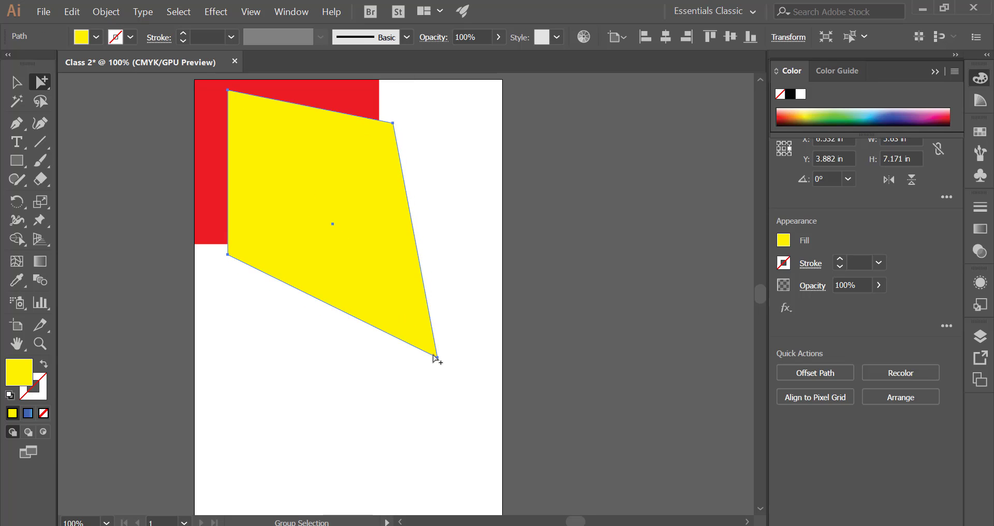
pyautogui.moveTo(436, 357)
pyautogui.mouseDown()
pyautogui.moveTo(426, 369)
pyautogui.moveTo(435, 355)
pyautogui.moveTo(433, 365)
pyautogui.mouseUp()
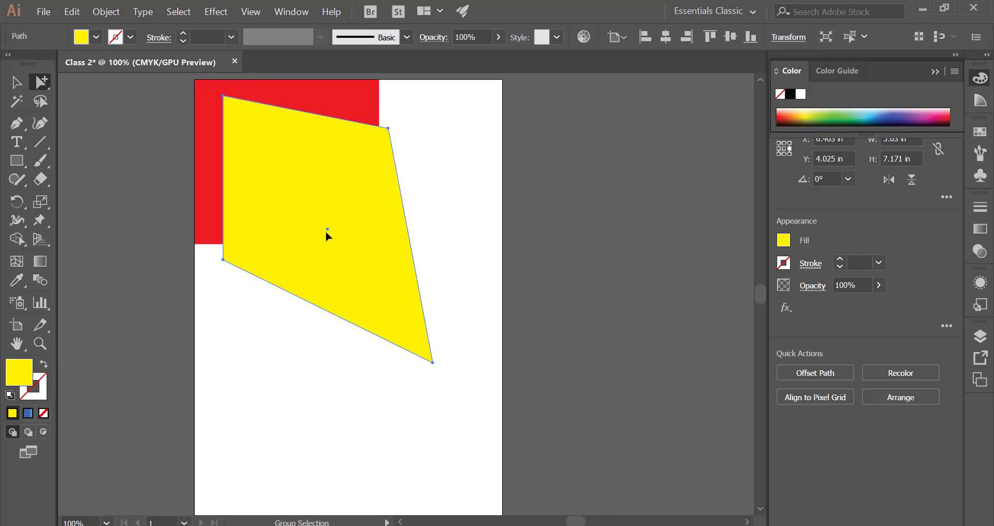
pyautogui.moveTo(327, 236); pyautogui.dragTo(335, 234)
pyautogui.moveTo(321, 188); pyautogui.dragTo(305, 189)
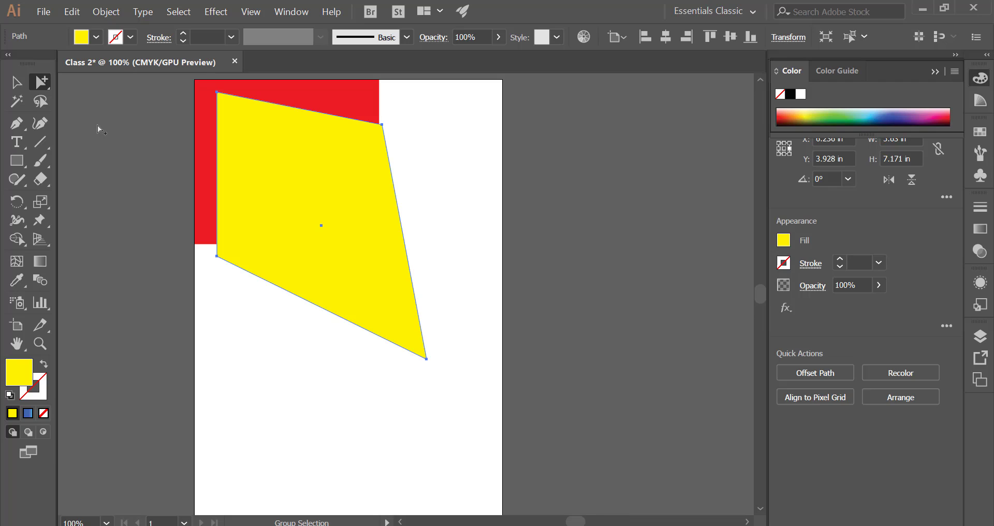
pyautogui.moveTo(302, 178); pyautogui.dragTo(318, 178)
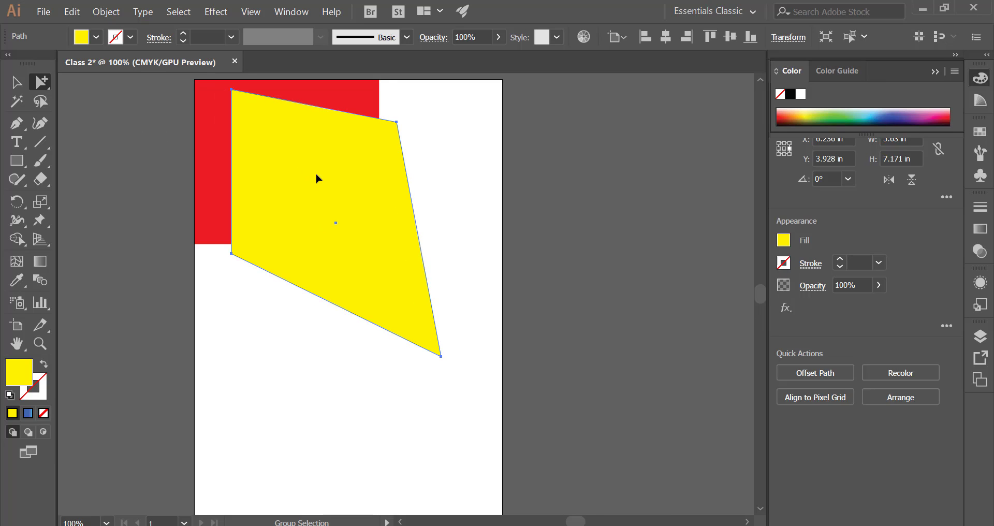
pyautogui.click(16, 81)
pyautogui.click(148, 153)
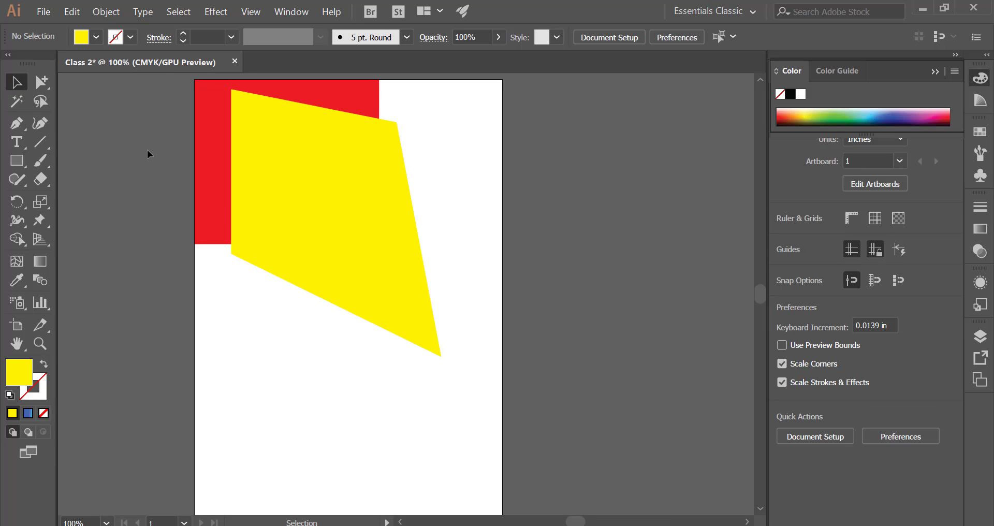
# Ungroup the red rectangle and the yellow shape, leaving both in their original positions
pyautogui.scroll(-2, 300, 238)
pyautogui.scroll(1, 300, 238)
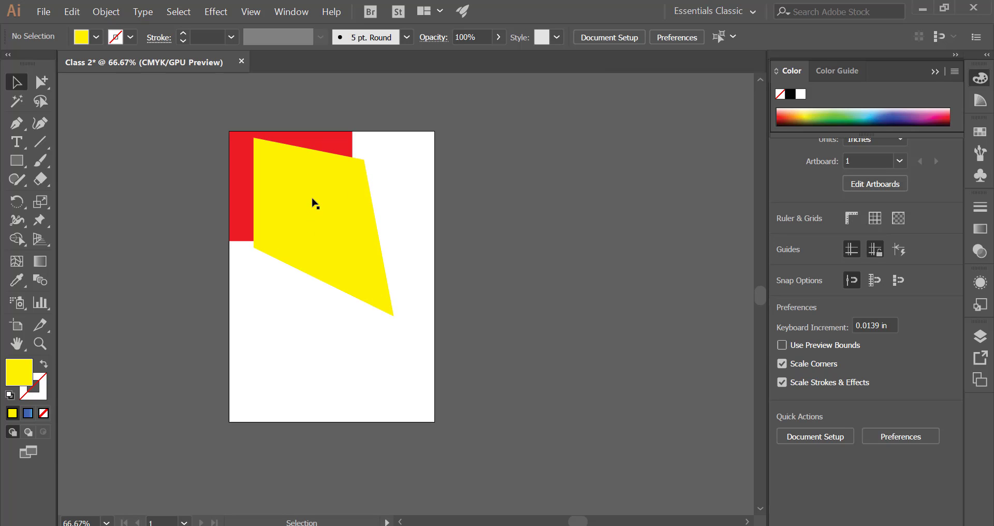
pyautogui.moveTo(326, 203); pyautogui.dragTo(323, 222)
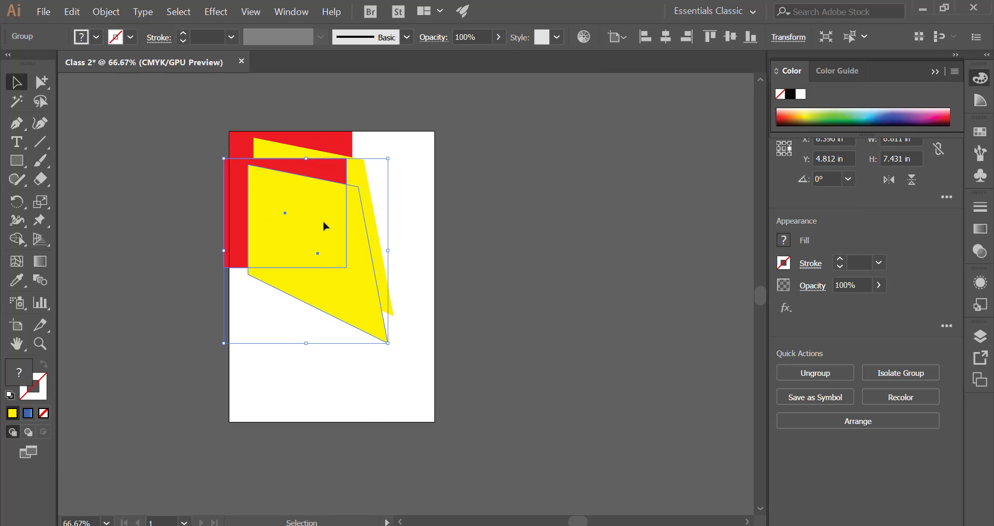
pyautogui.hotkey('ctrl', 'z')
pyautogui.rightClick(326, 205)
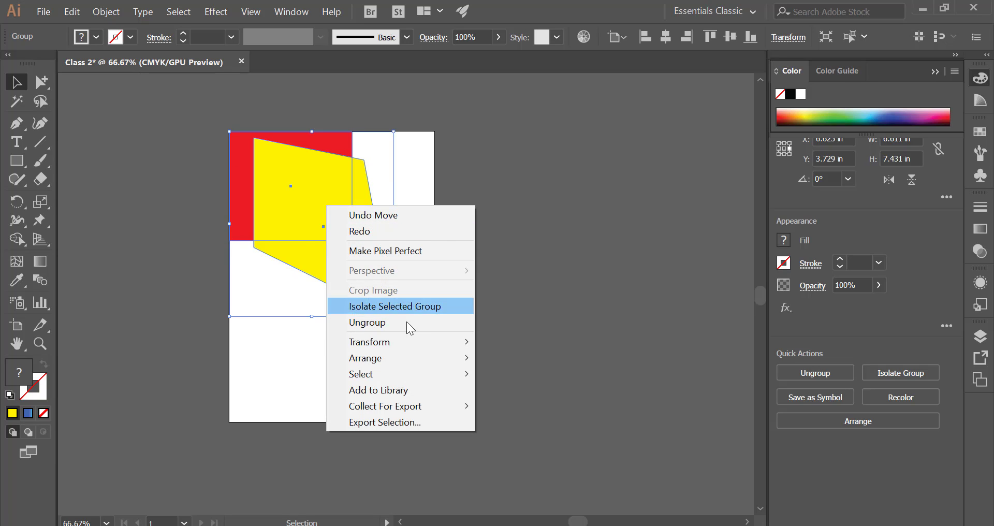
pyautogui.click(435, 325)
# Duplicate the yellow shape to the artboard's lower-left area and scale the copy down proportionally to about 3.28 in high
pyautogui.click(329, 193)
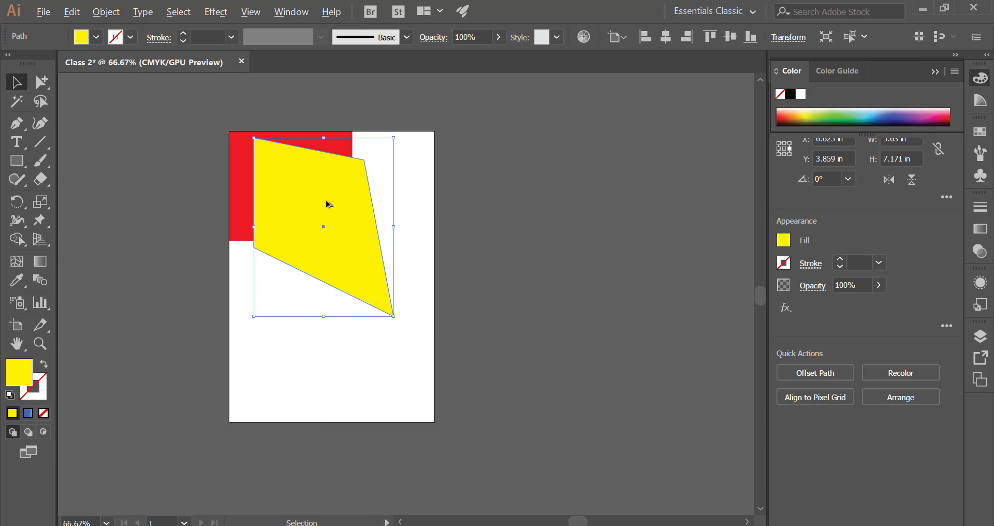
pyautogui.moveTo(329, 204); pyautogui.dragTo(259, 330)
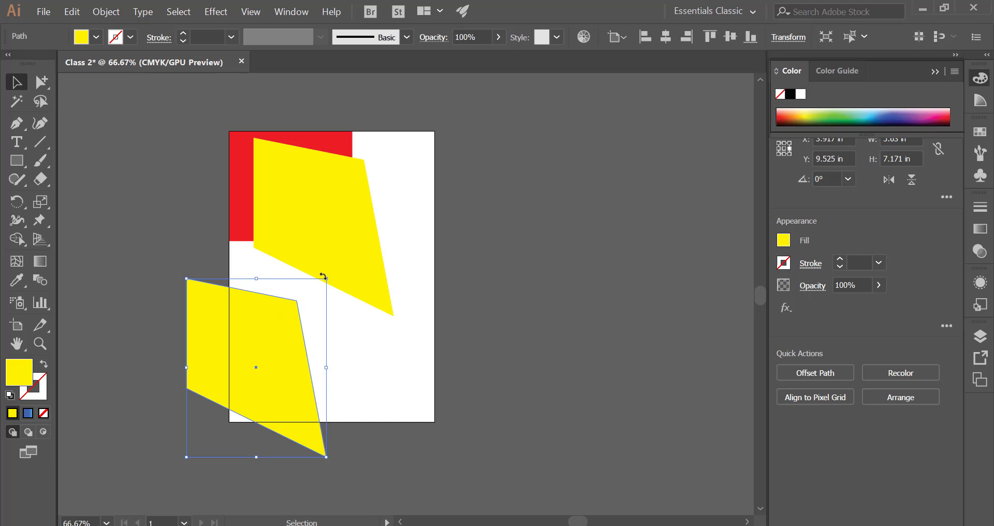
pyautogui.moveTo(328, 280); pyautogui.dragTo(288, 328)
# Duplicate the small yellow shape to the artboard's lower right, shrink this copy to about 1.75 in high, and deselect it
pyautogui.moveTo(256, 370); pyautogui.dragTo(395, 369)
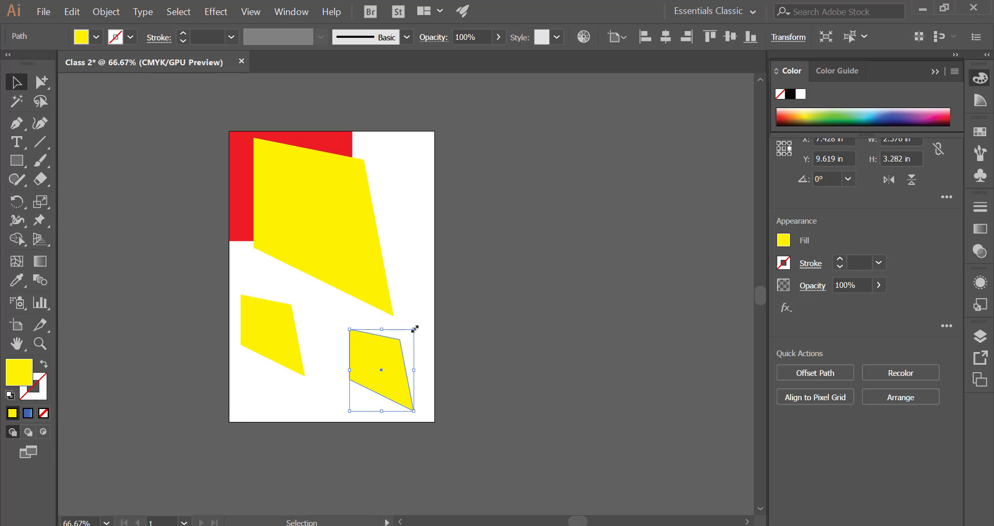
pyautogui.moveTo(413, 329); pyautogui.dragTo(400, 343)
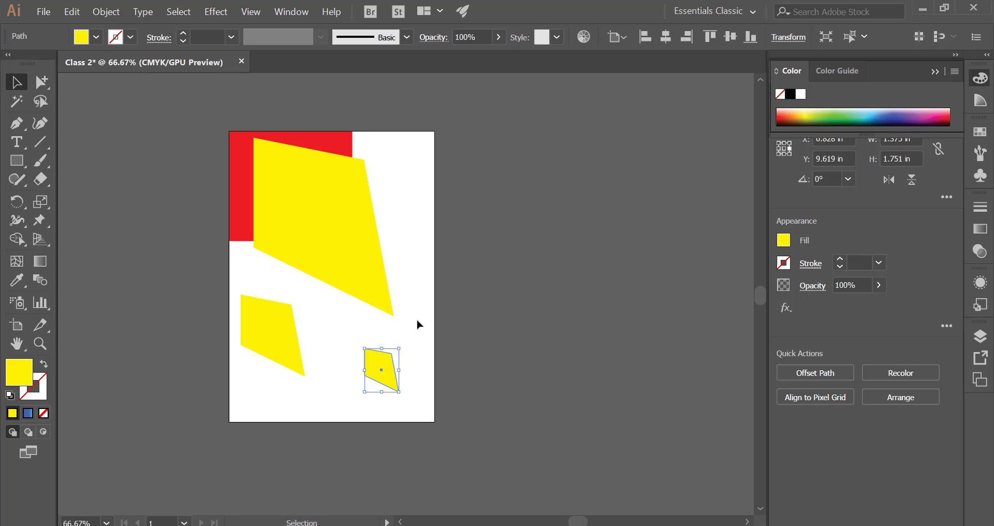
pyautogui.click(417, 324)
# Make two smaller copies of the red rectangle, about 1.91 in high, at the artboard's lower-left corner and below the large yellow shape's tip
pyautogui.moveTo(242, 171); pyautogui.dragTo(301, 310)
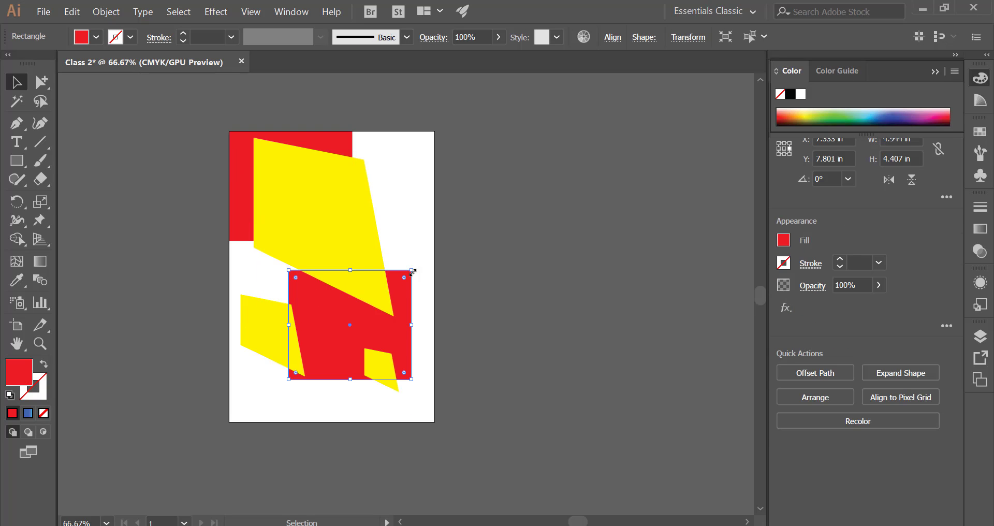
pyautogui.moveTo(412, 271); pyautogui.dragTo(388, 332)
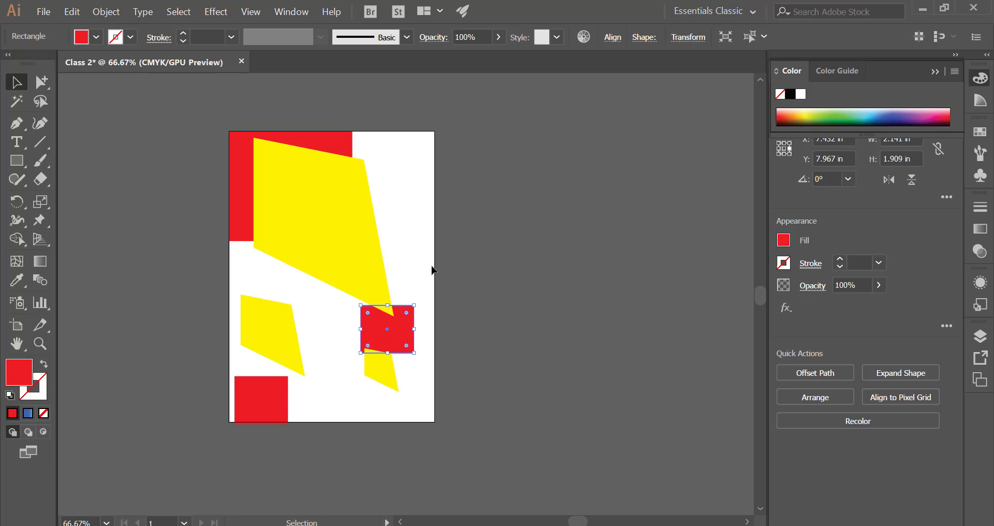
pyautogui.click(426, 269)
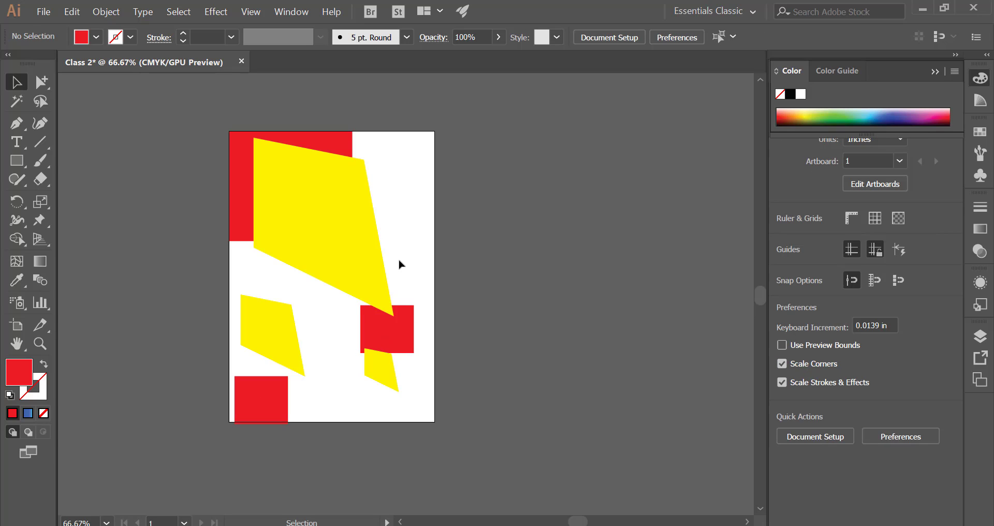
# Select all the yellow shapes at once with the Magic Wand tool and fill them with dark navy blue
pyautogui.click(18, 101)
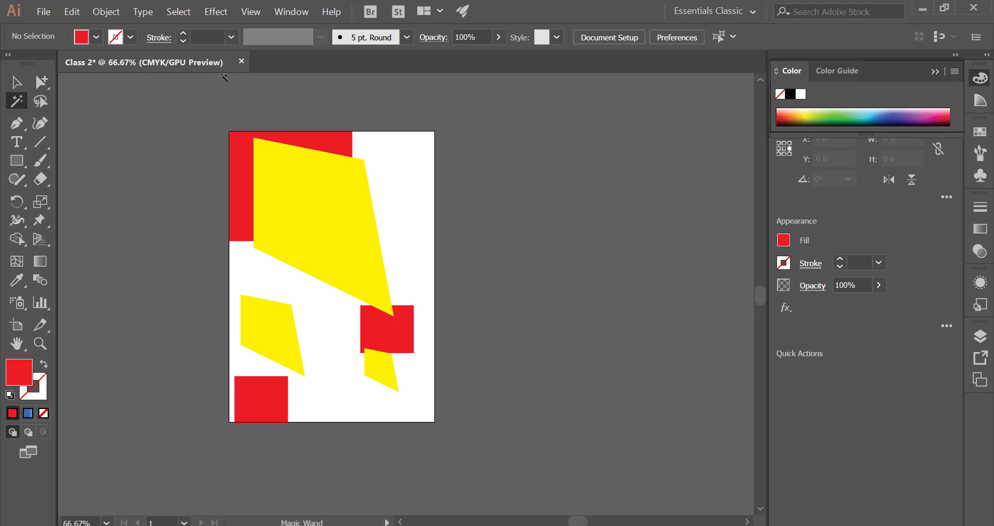
pyautogui.click(315, 201)
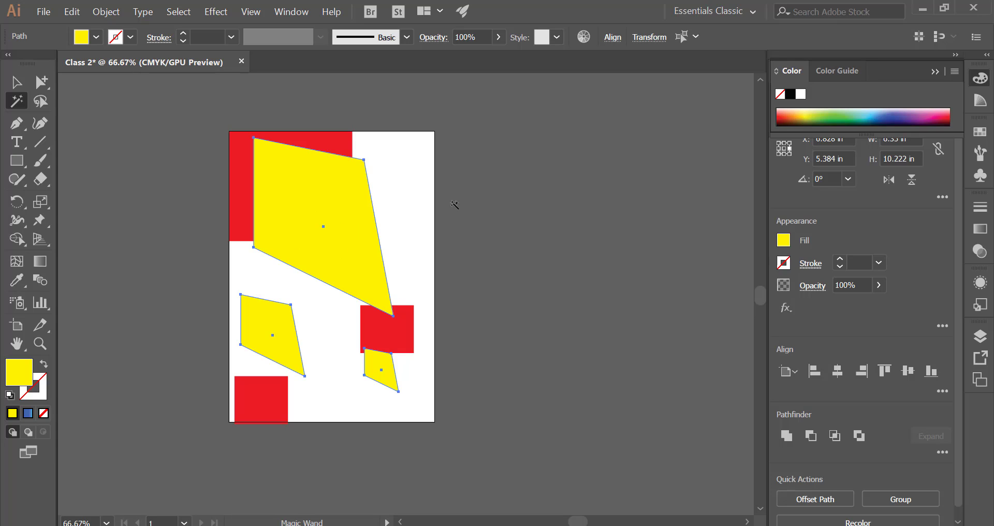
pyautogui.click(783, 241)
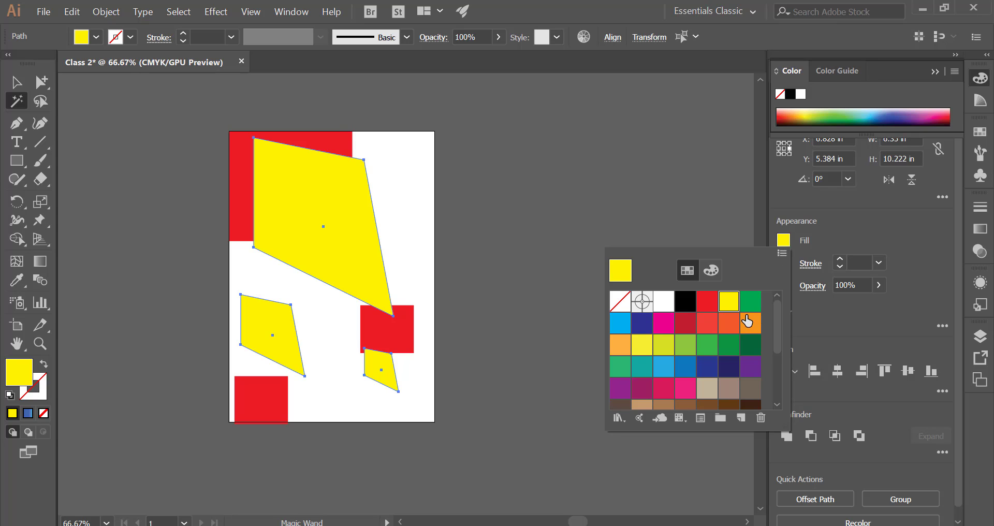
pyautogui.click(734, 369)
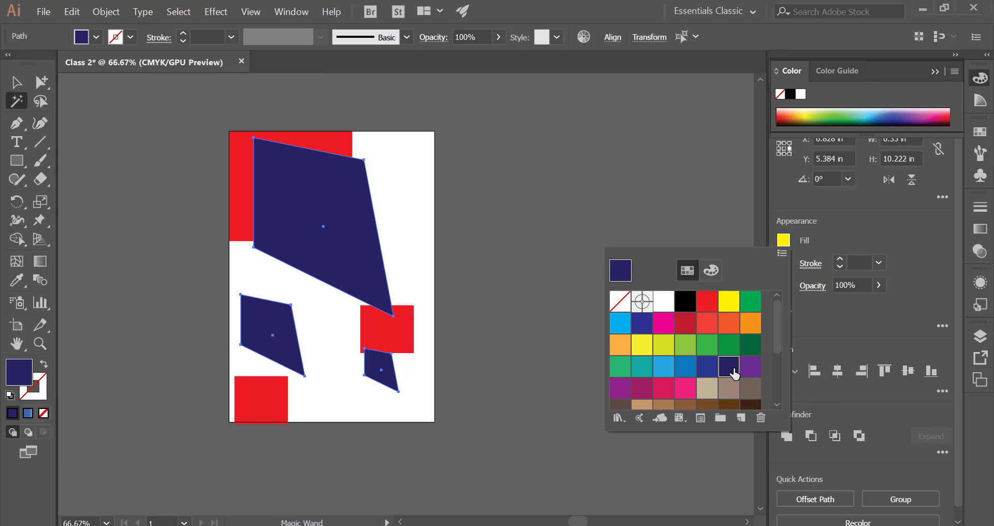
# Turn the large navy shape into an outline by swapping its fill and stroke, set the stroke to 4 pt, and deselect it
pyautogui.click(26, 88)
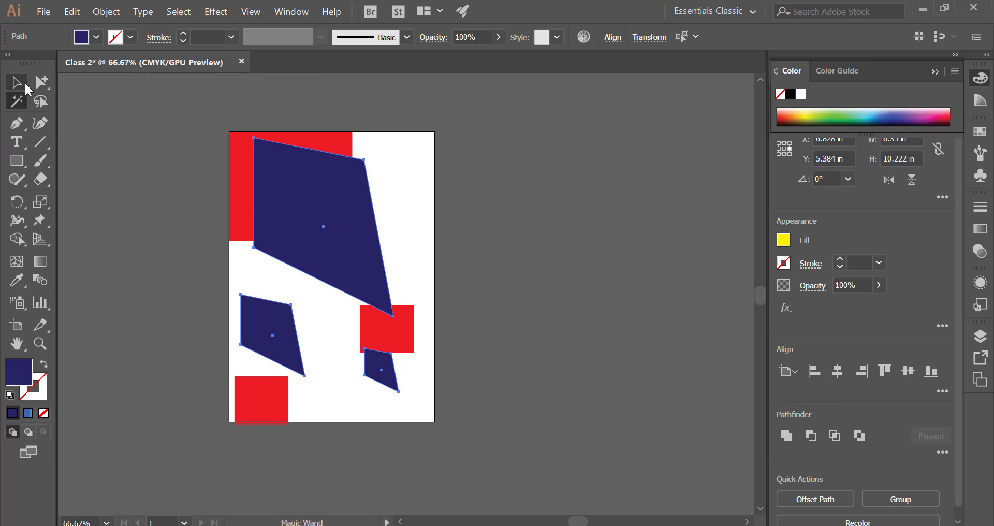
pyautogui.click(16, 82)
pyautogui.click(135, 215)
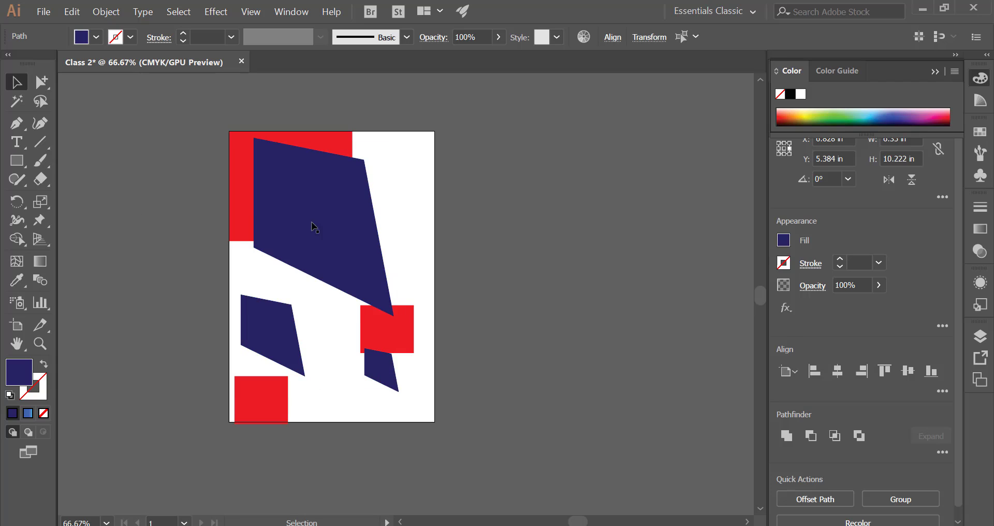
pyautogui.click(315, 226)
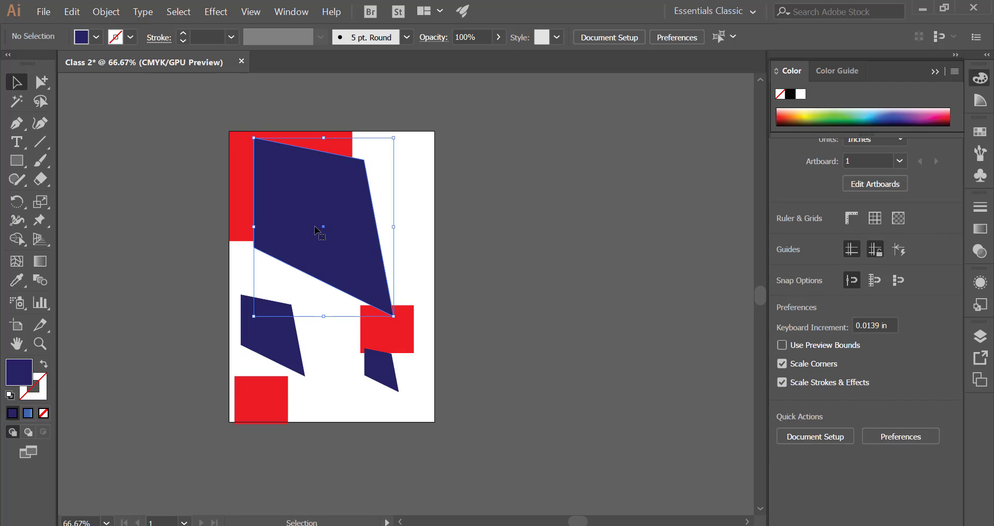
pyautogui.click(44, 366)
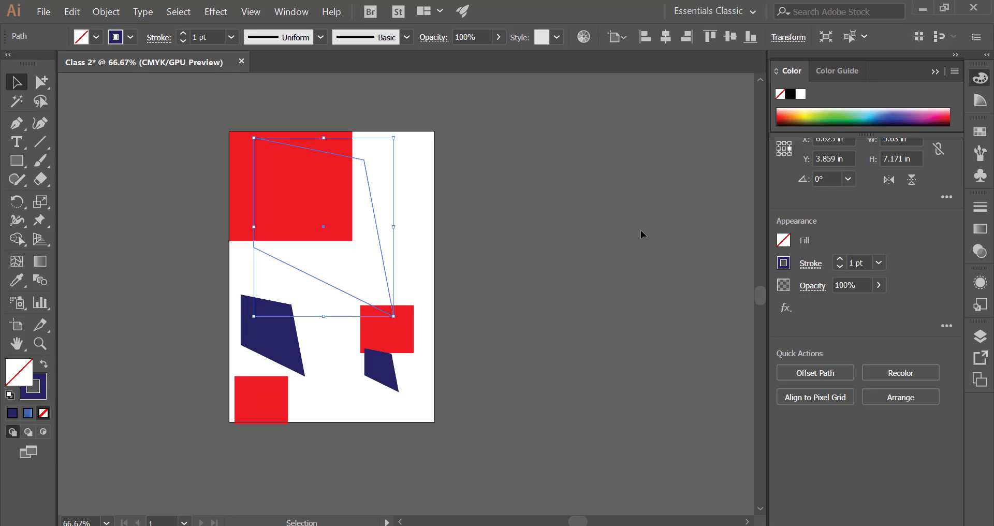
pyautogui.click(842, 259)
pyautogui.click(841, 260)
pyautogui.click(841, 259)
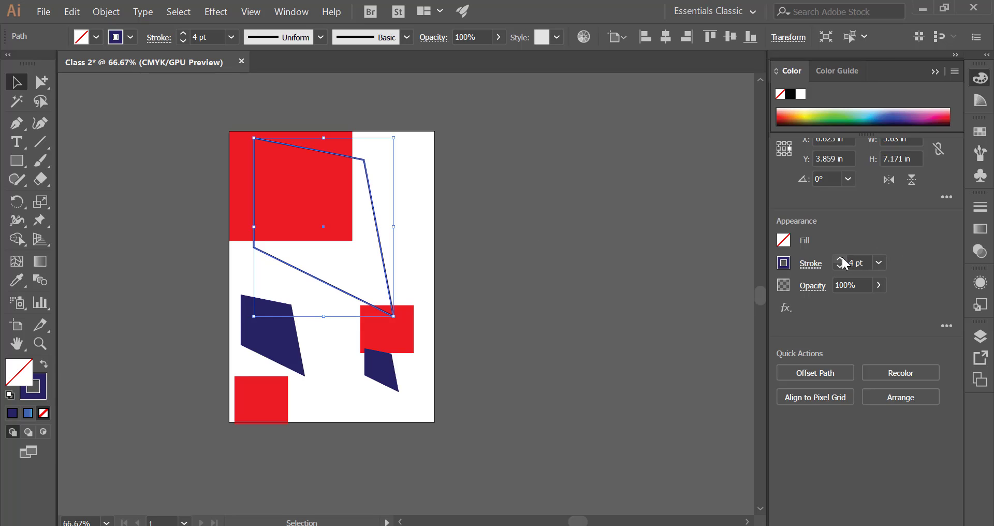
pyautogui.click(492, 295)
# Swap fill and stroke on the small navy shape at the artboard's lower right, set its stroke to 4 pt, and deselect it
pyautogui.click(382, 379)
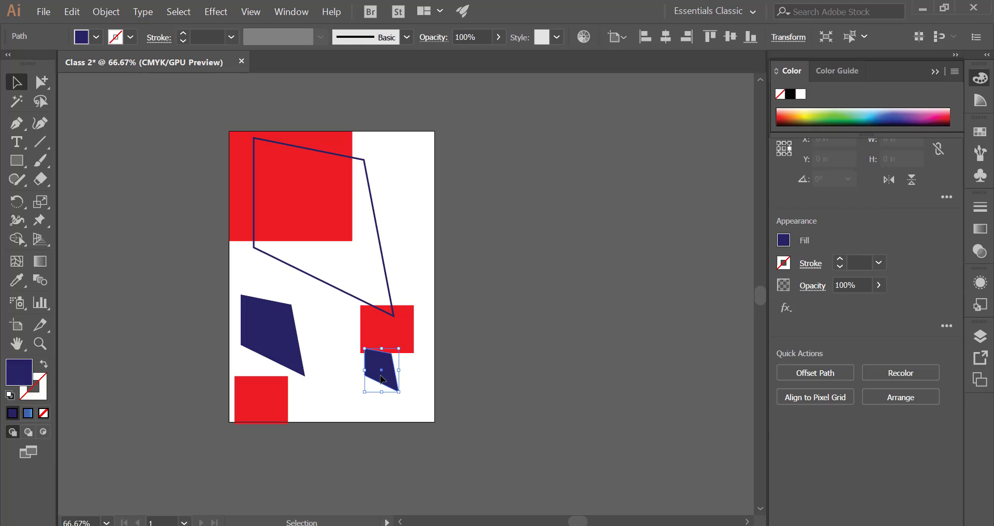
pyautogui.click(45, 365)
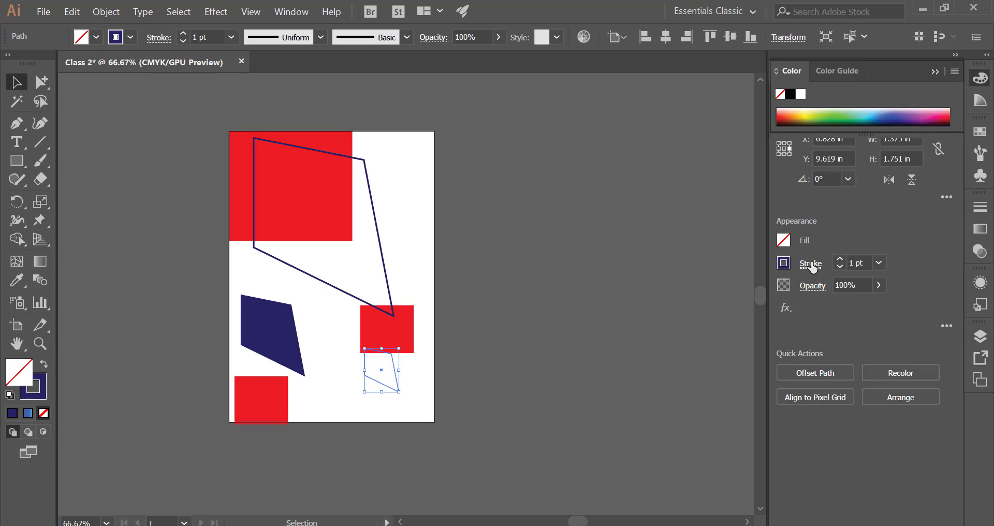
pyautogui.click(385, 267)
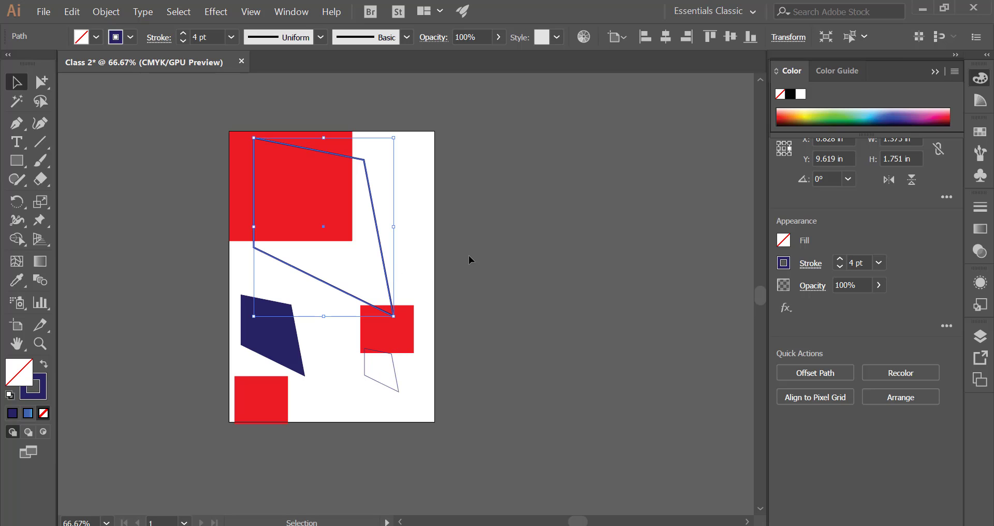
pyautogui.click(391, 387)
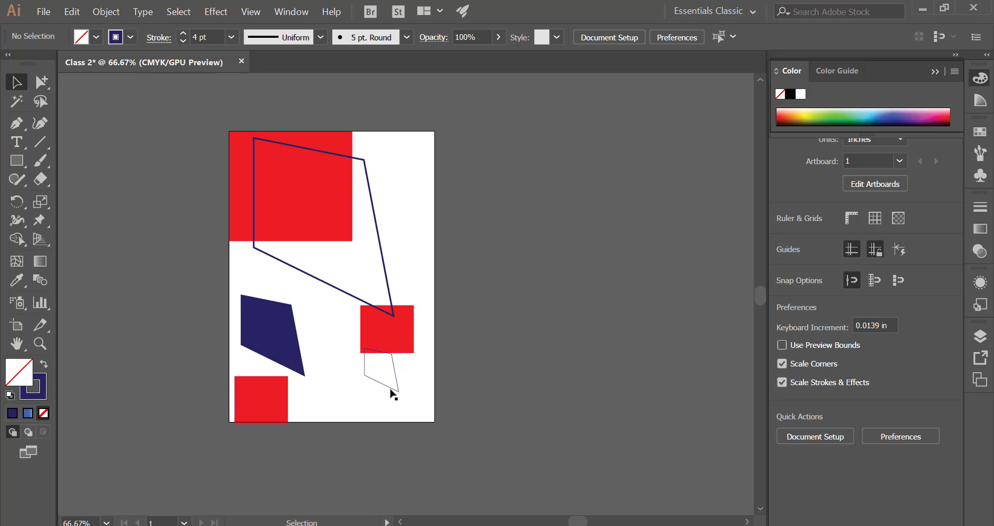
pyautogui.click(394, 390)
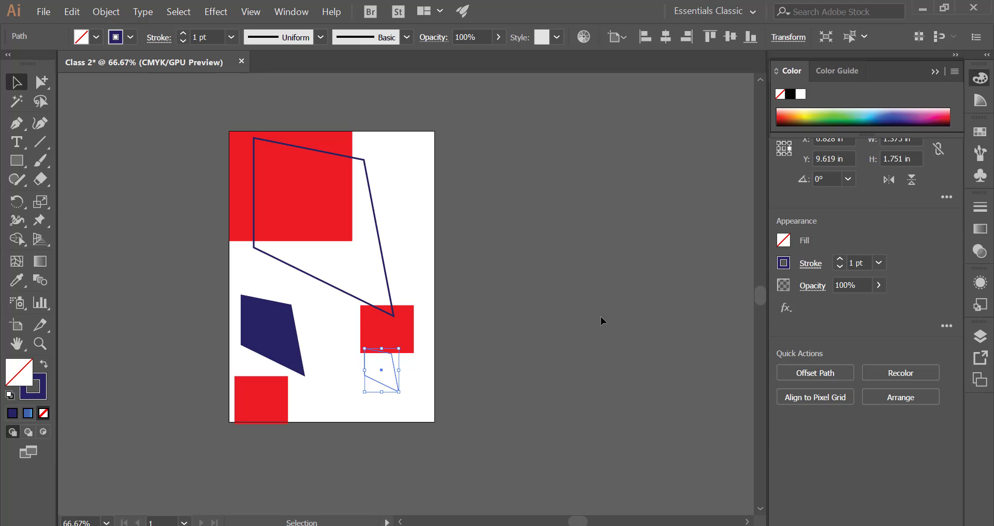
pyautogui.click(841, 259)
pyautogui.click(839, 259)
pyautogui.click(839, 259)
pyautogui.click(368, 360)
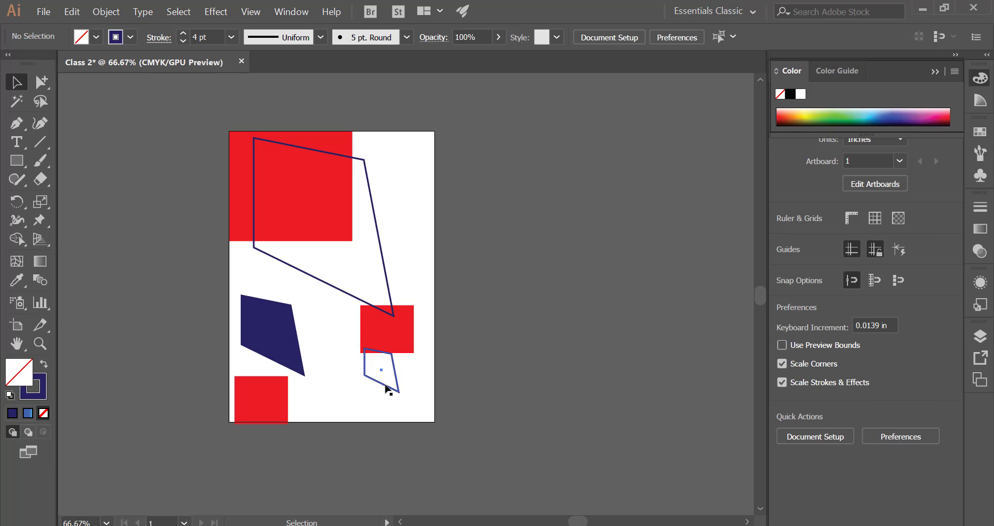
# Duplicate the small outlined shape down and to its left, and copy the filled navy shape to the artboard's upper-right corner
pyautogui.moveTo(385, 388); pyautogui.dragTo(345, 412)
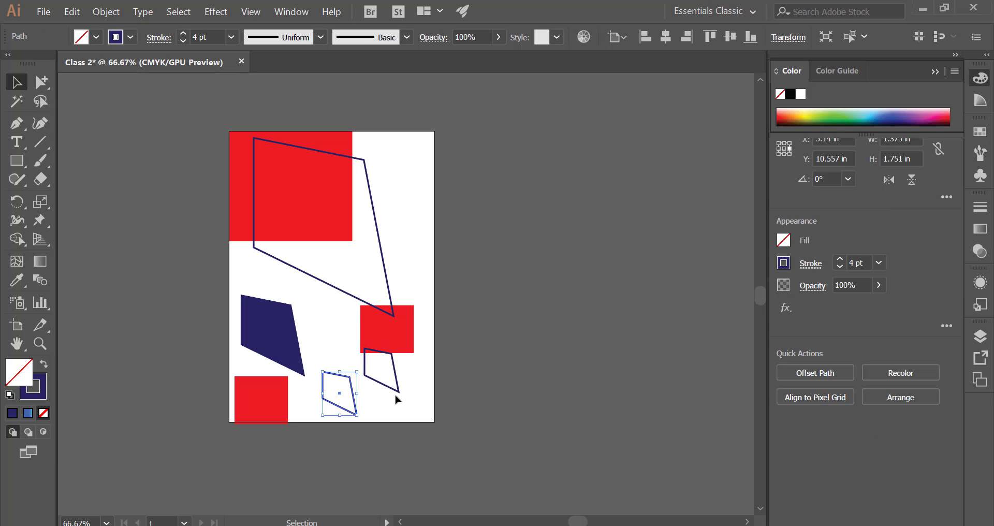
pyautogui.click(270, 335)
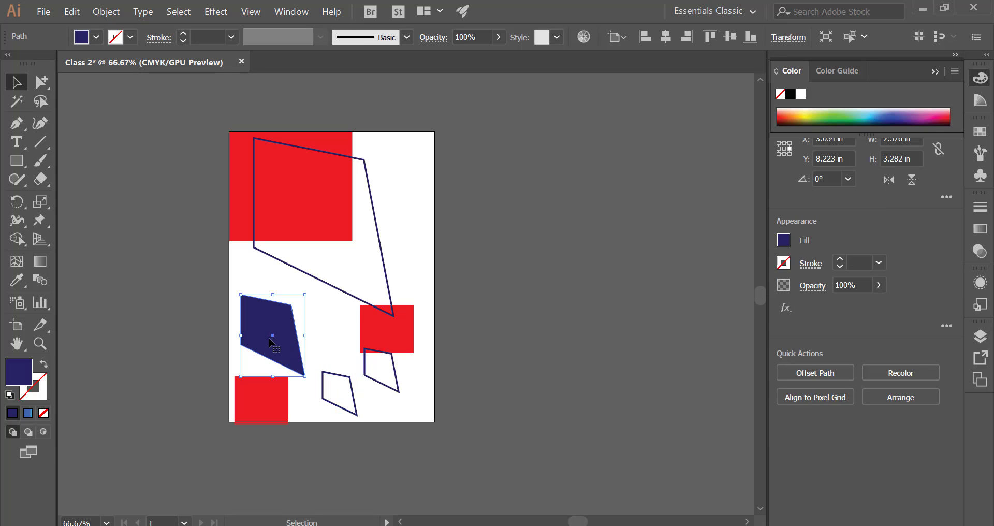
pyautogui.moveTo(269, 340); pyautogui.dragTo(401, 194)
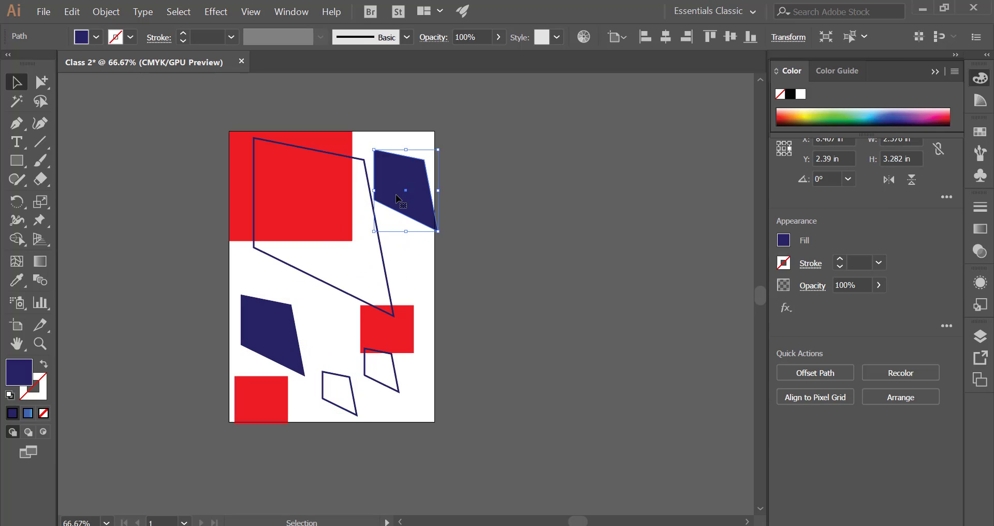
# Use the Magic Wand tool to select all navy-outlined shapes, followed by all navy-filled shapes
pyautogui.click(17, 100)
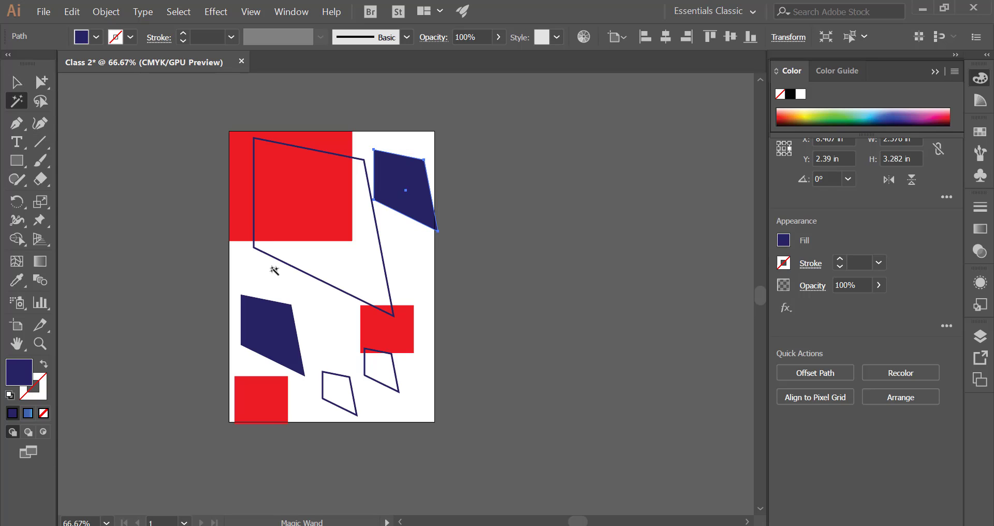
pyautogui.click(298, 269)
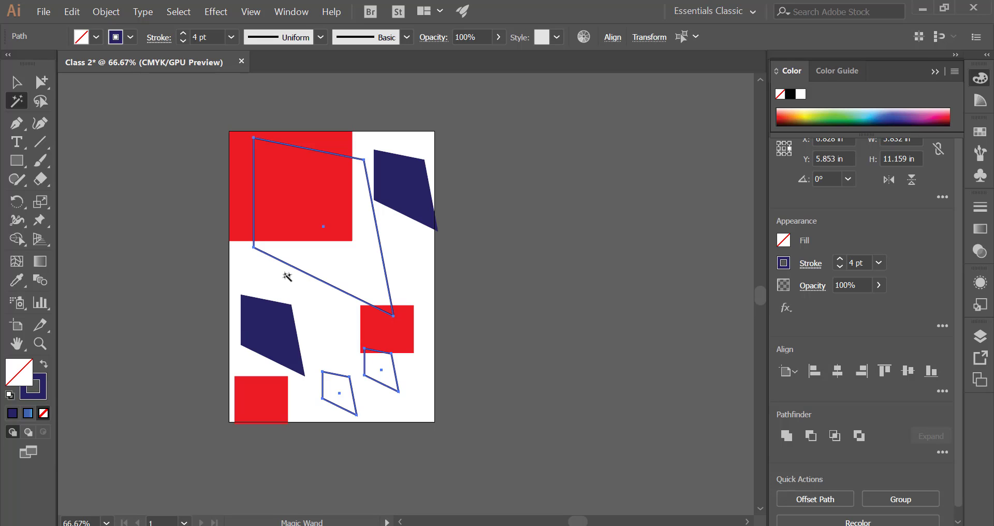
pyautogui.click(412, 177)
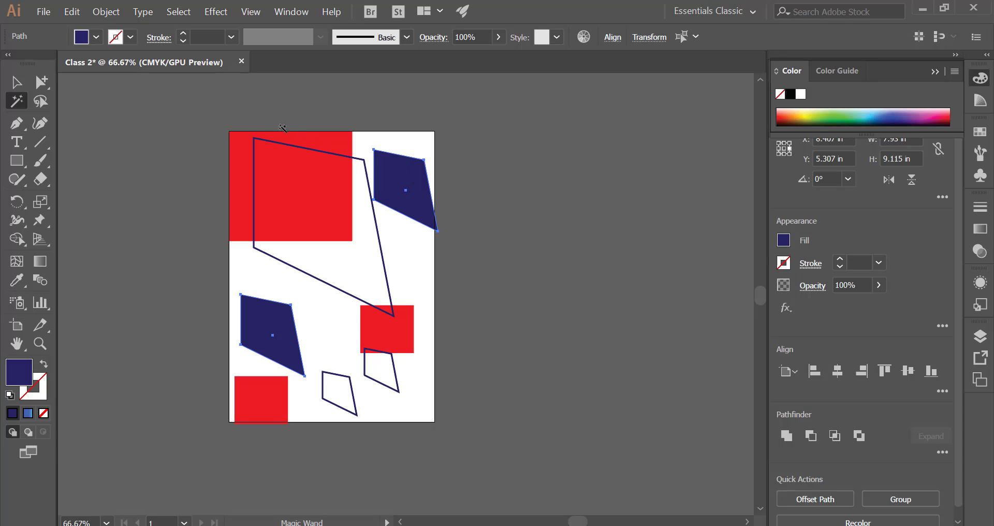
# Select all the red rectangles at once with the Magic Wand tool, fill them with orange, and deselect them
pyautogui.click(318, 139)
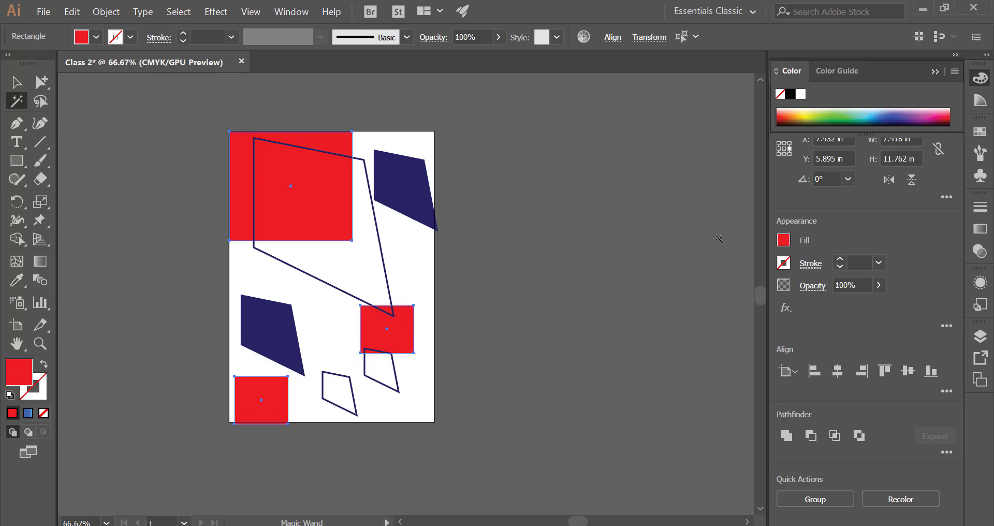
pyautogui.click(783, 240)
pyautogui.click(751, 323)
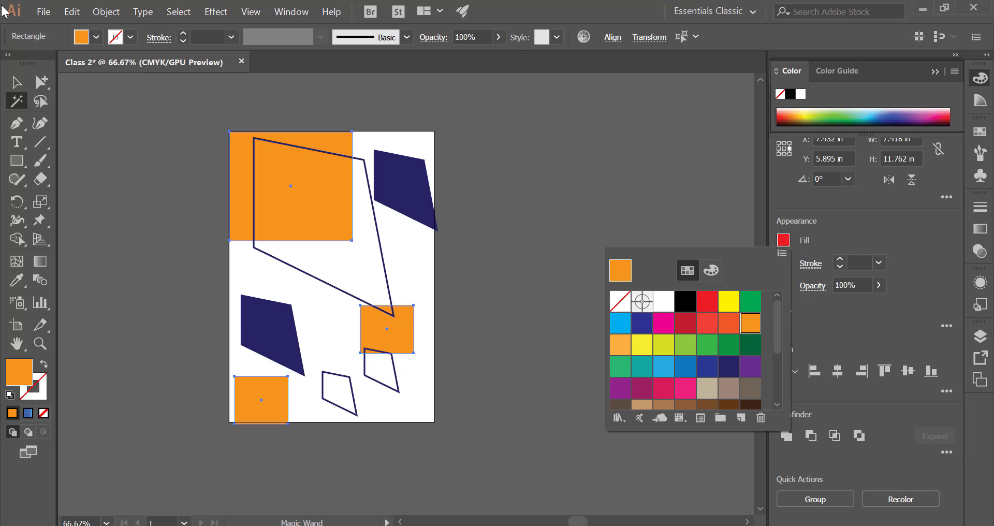
pyautogui.click(25, 96)
pyautogui.click(107, 139)
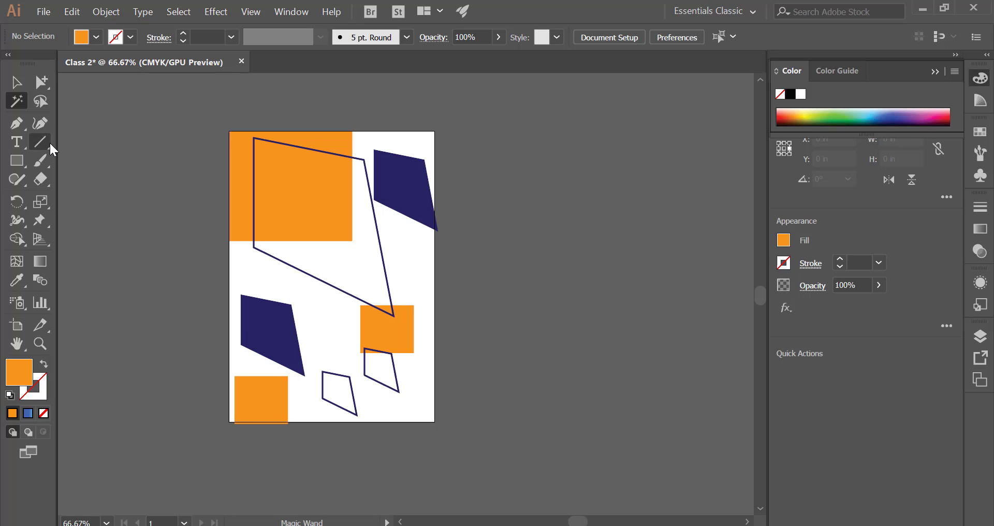
# Select only the upper-right anchor point of the artboard's lower-left navy shape with the Lasso tool, then deselect and repeat the selection
pyautogui.click(41, 106)
pyautogui.scroll(4, 378, 309)
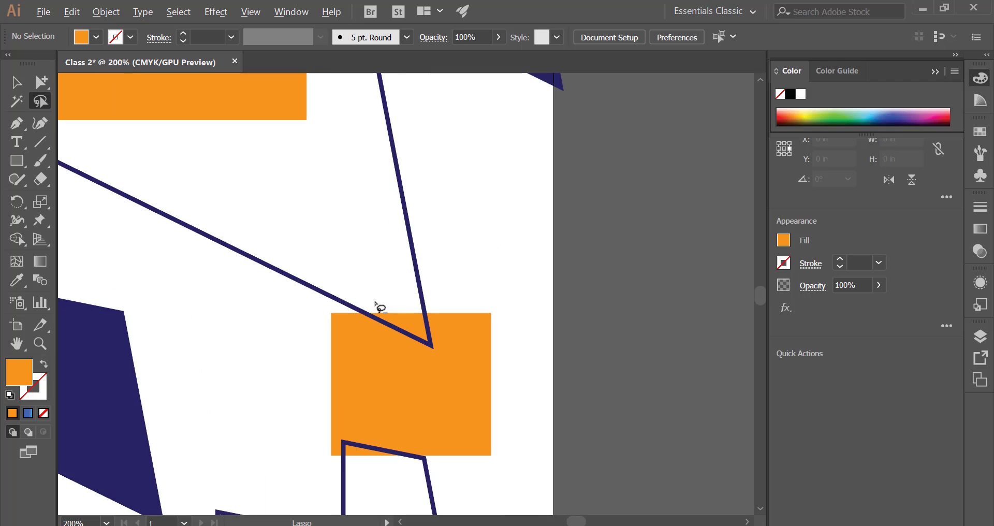
pyautogui.scroll(-3, 377, 309)
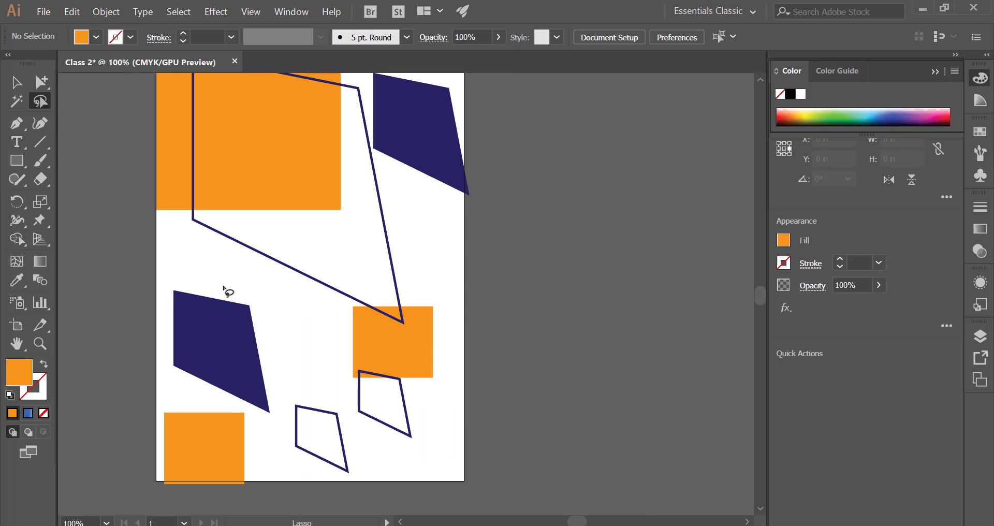
pyautogui.moveTo(252, 289)
pyautogui.mouseDown()
pyautogui.moveTo(235, 293)
pyautogui.moveTo(234, 305)
pyautogui.moveTo(250, 326)
pyautogui.moveTo(263, 306)
pyautogui.moveTo(252, 291)
pyautogui.mouseUp()
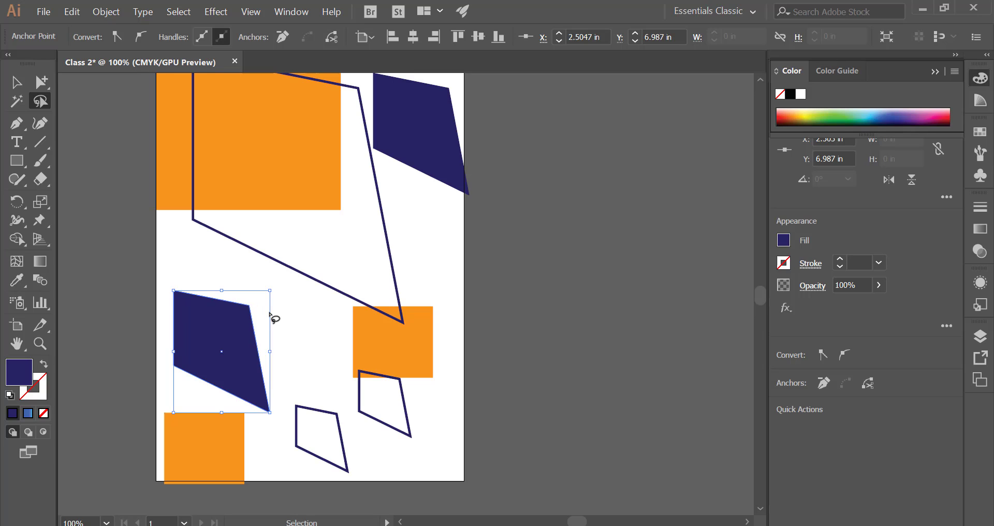
pyautogui.click(282, 345)
pyautogui.click(16, 82)
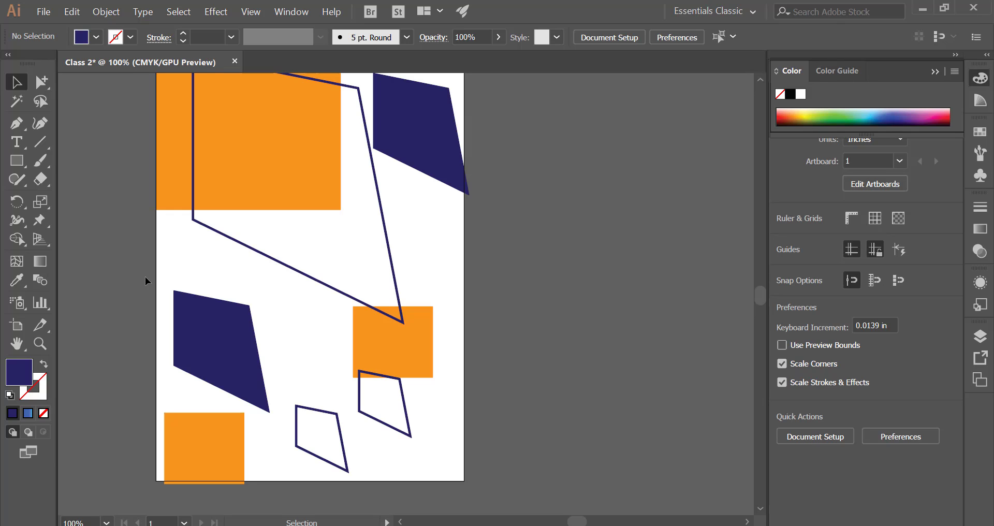
pyautogui.press('q')
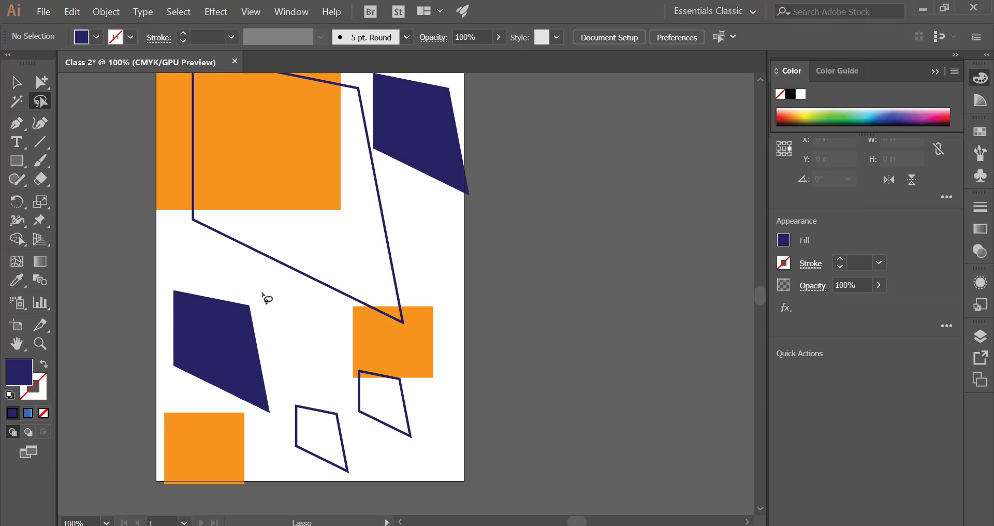
pyautogui.moveTo(264, 289)
pyautogui.mouseDown()
pyautogui.moveTo(188, 299)
pyautogui.moveTo(203, 363)
pyautogui.moveTo(233, 392)
pyautogui.moveTo(264, 399)
pyautogui.moveTo(287, 370)
pyautogui.moveTo(283, 317)
pyautogui.moveTo(284, 326)
pyautogui.moveTo(264, 290)
pyautogui.mouseUp()
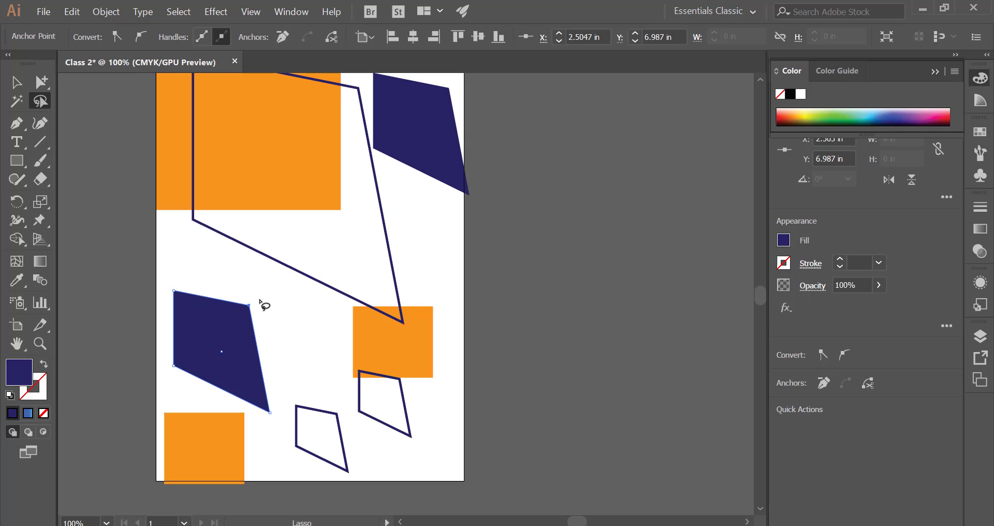
# Lasso the bottom-right corner point of the lower-left orange rectangle, followed by its top-right corner point
pyautogui.press('alt')
pyautogui.hscroll(-2, 257, 451)
pyautogui.scroll(2, 266, 452)
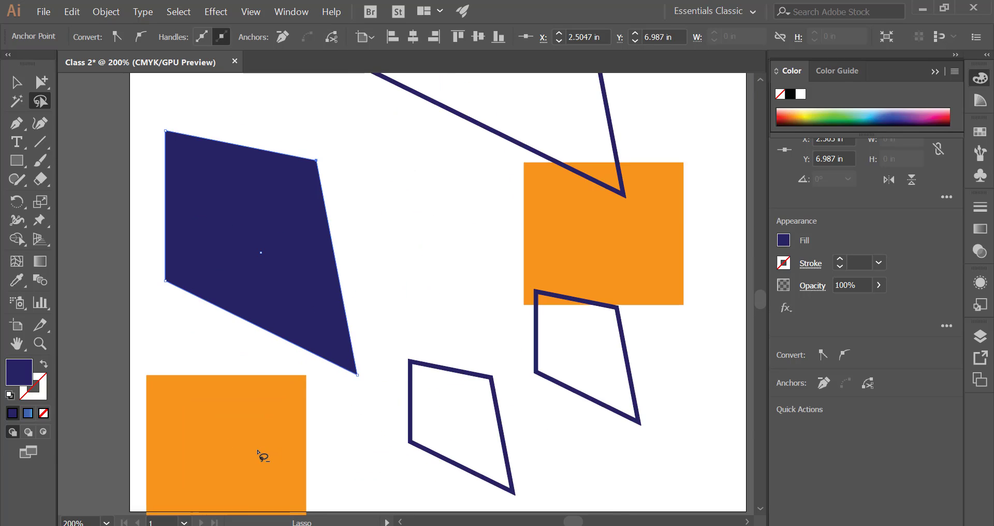
pyautogui.scroll(2, 258, 451)
pyautogui.moveTo(302, 379); pyautogui.dragTo(384, 245)
pyautogui.moveTo(345, 317); pyautogui.dragTo(384, 273)
pyautogui.click(392, 276)
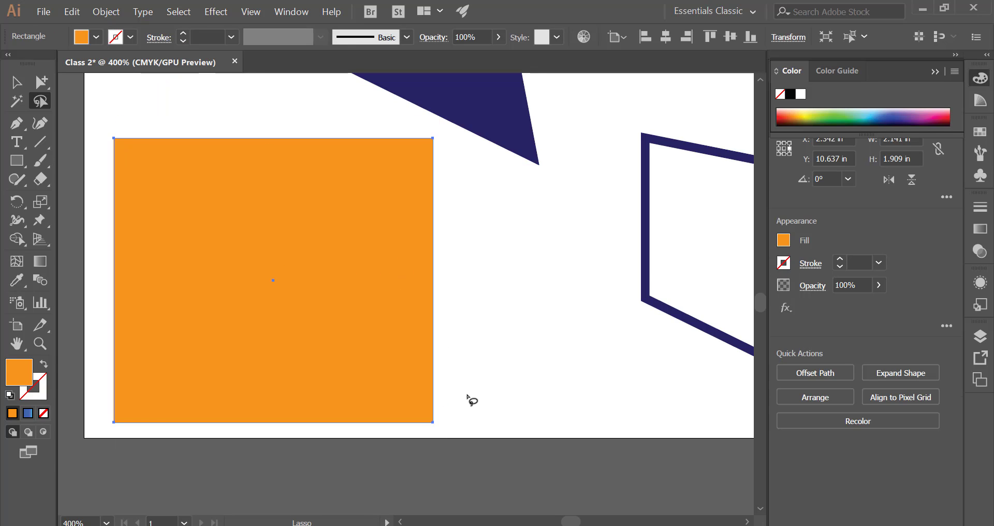
pyautogui.moveTo(472, 396)
pyautogui.mouseDown()
pyautogui.moveTo(440, 371)
pyautogui.moveTo(412, 372)
pyautogui.moveTo(392, 395)
pyautogui.moveTo(383, 436)
pyautogui.moveTo(423, 466)
pyautogui.moveTo(468, 454)
pyautogui.moveTo(471, 399)
pyautogui.mouseUp()
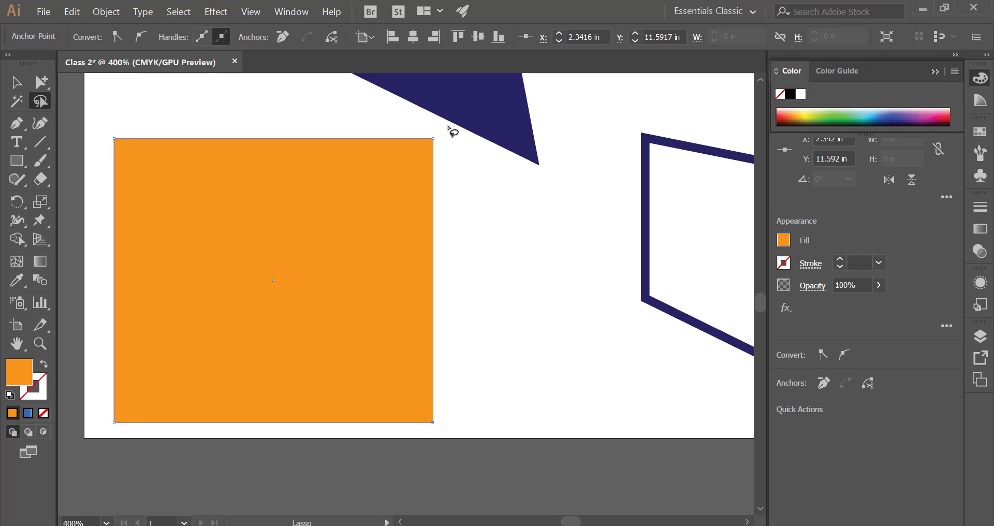
pyautogui.moveTo(448, 126)
pyautogui.mouseDown()
pyautogui.moveTo(432, 125)
pyautogui.moveTo(421, 150)
pyautogui.moveTo(459, 146)
pyautogui.moveTo(450, 129)
pyautogui.mouseUp()
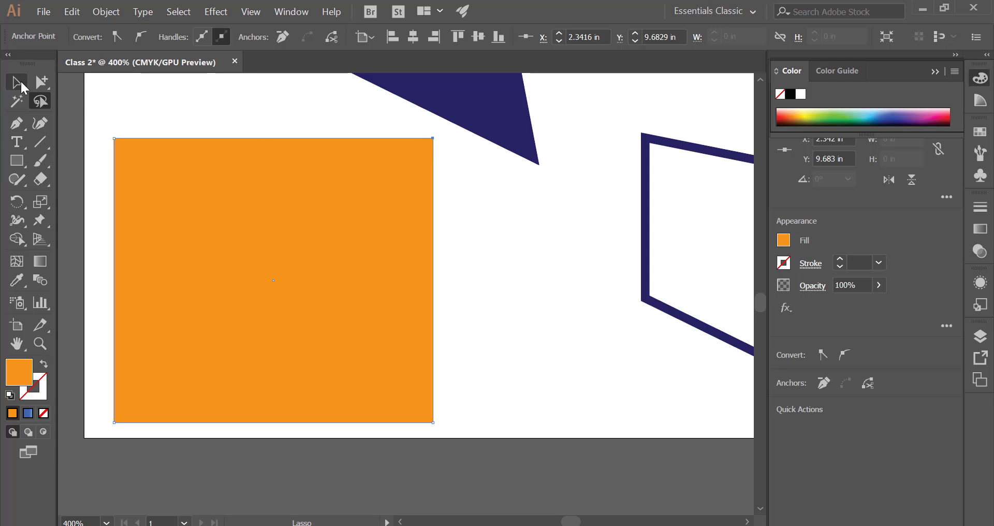
# Switch to the Direct Selection tool and deselect the orange rectangle
pyautogui.click(22, 84)
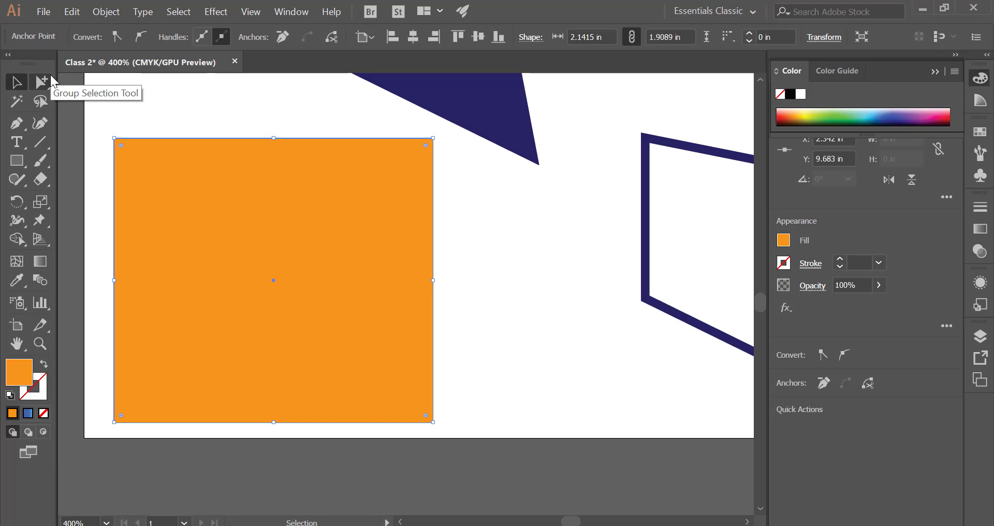
pyautogui.moveTo(48, 78); pyautogui.dragTo(69, 80)
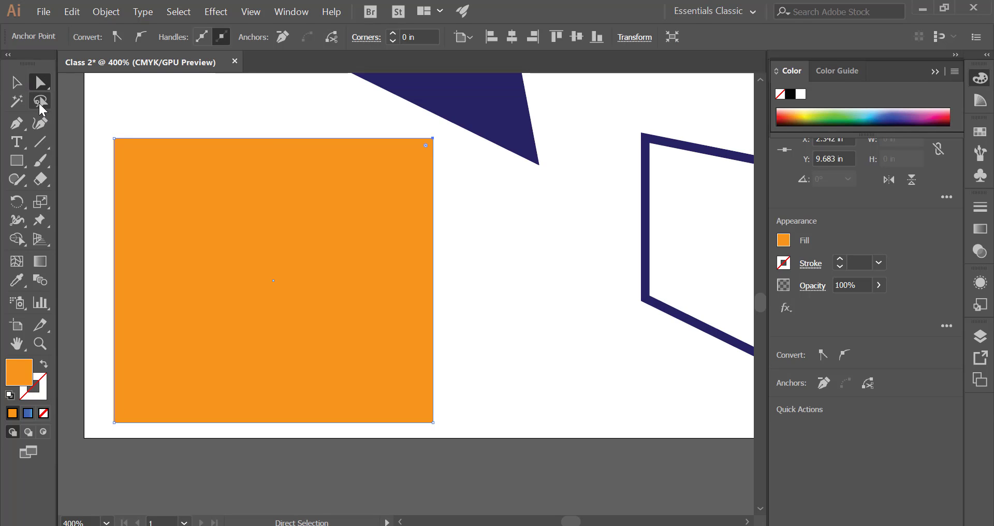
pyautogui.click(105, 106)
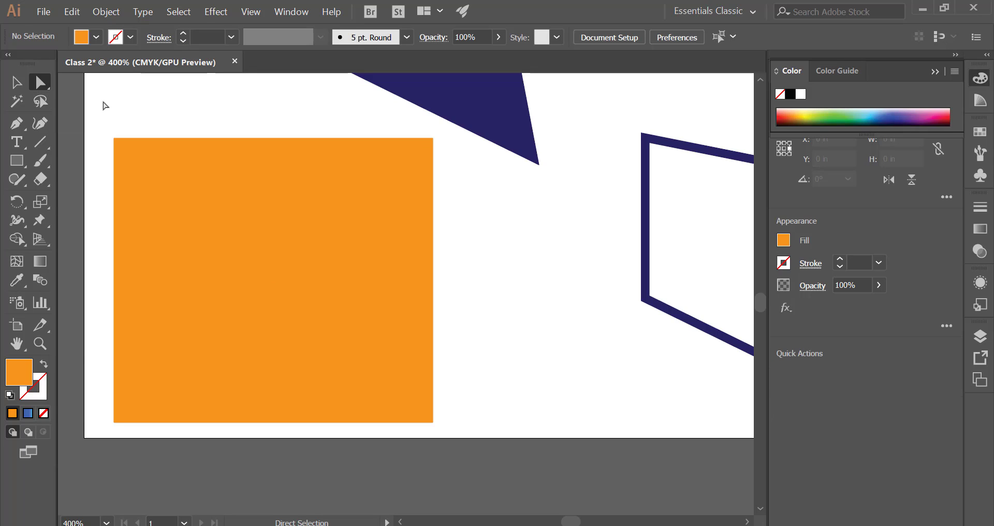
pyautogui.scroll(-2, 157, 150)
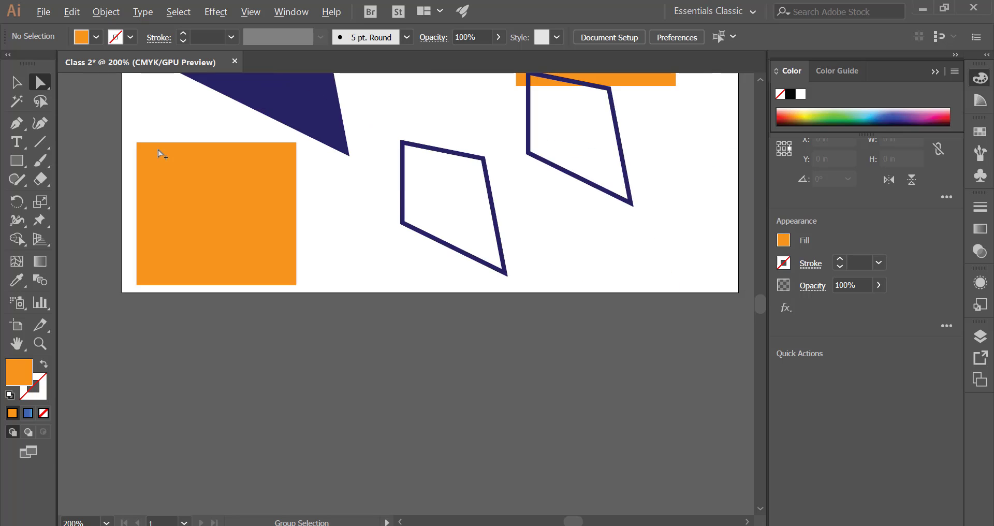
pyautogui.scroll(-2, 158, 150)
pyautogui.scroll(1, 157, 150)
pyautogui.moveTo(174, 135); pyautogui.dragTo(196, 359)
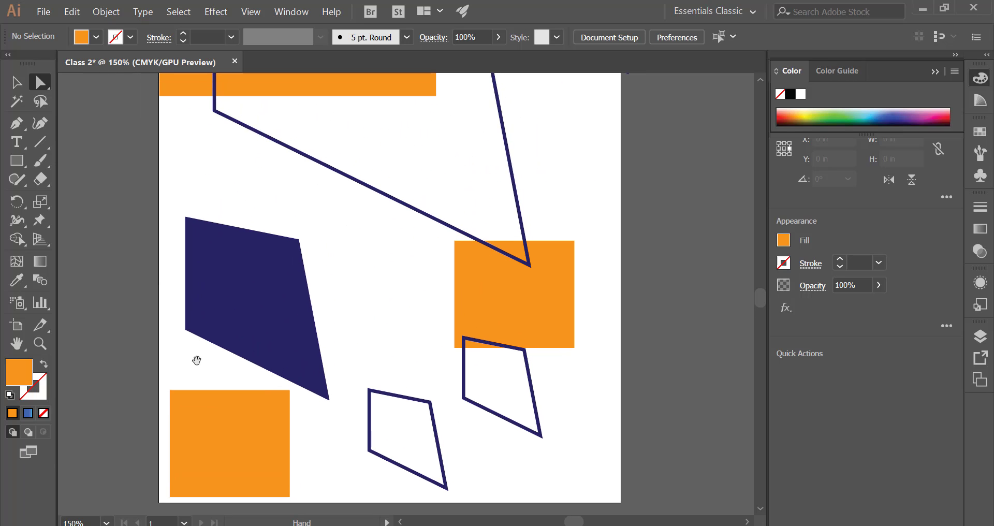
pyautogui.scroll(-2, 201, 343)
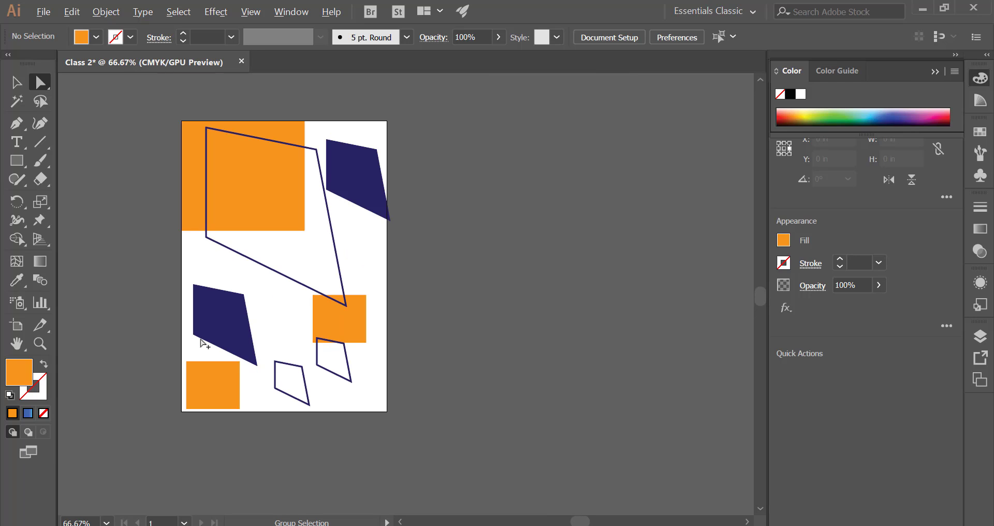